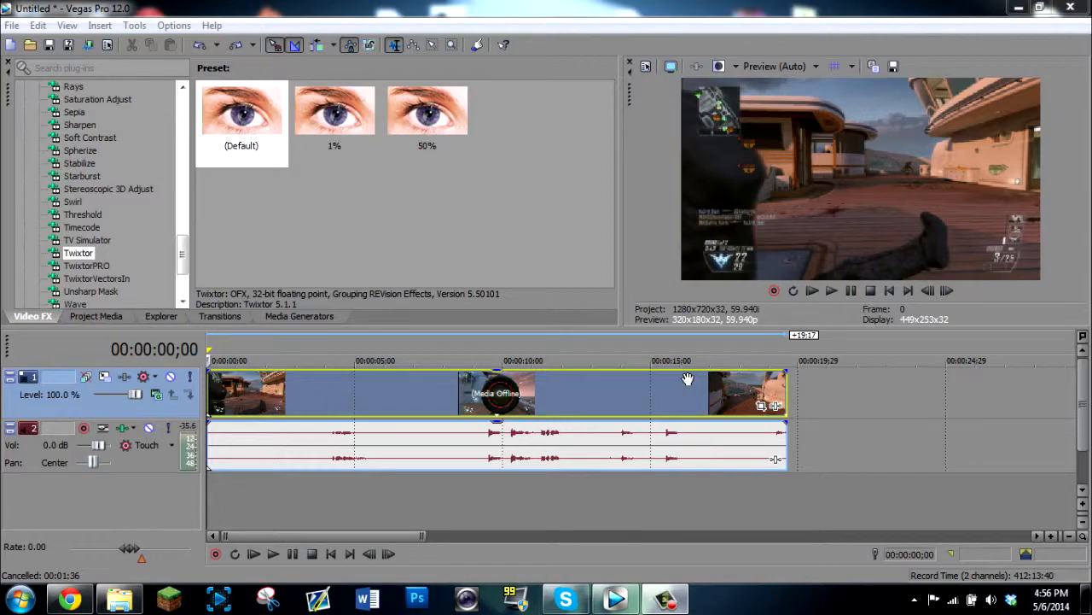
click(89, 266)
click(89, 254)
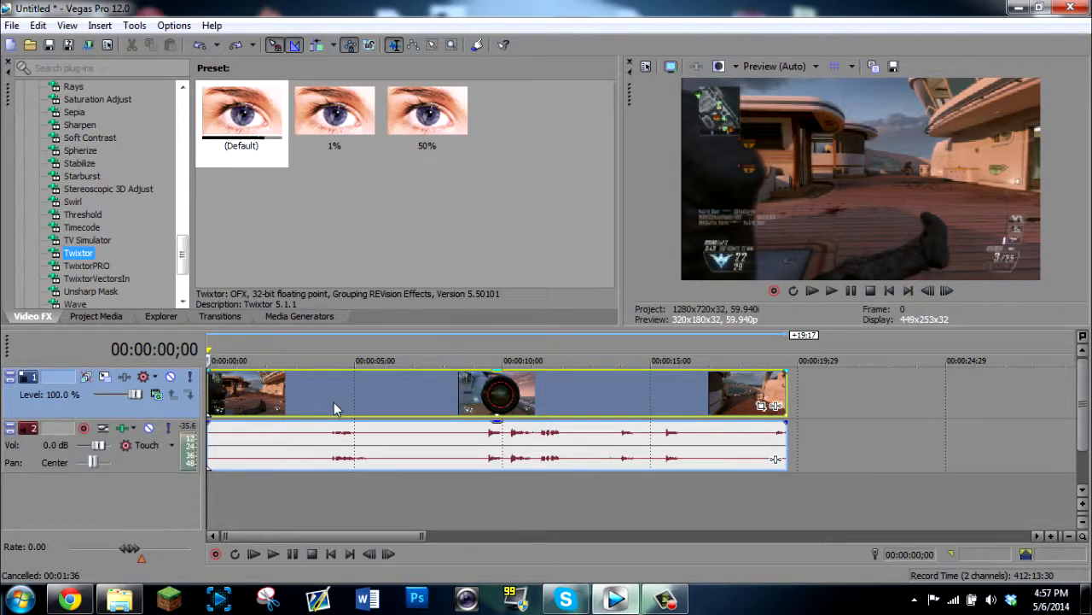
click(92, 265)
key(Up)
Trim the start of the gameplay clip to 00:00:05;22.
click(320, 399)
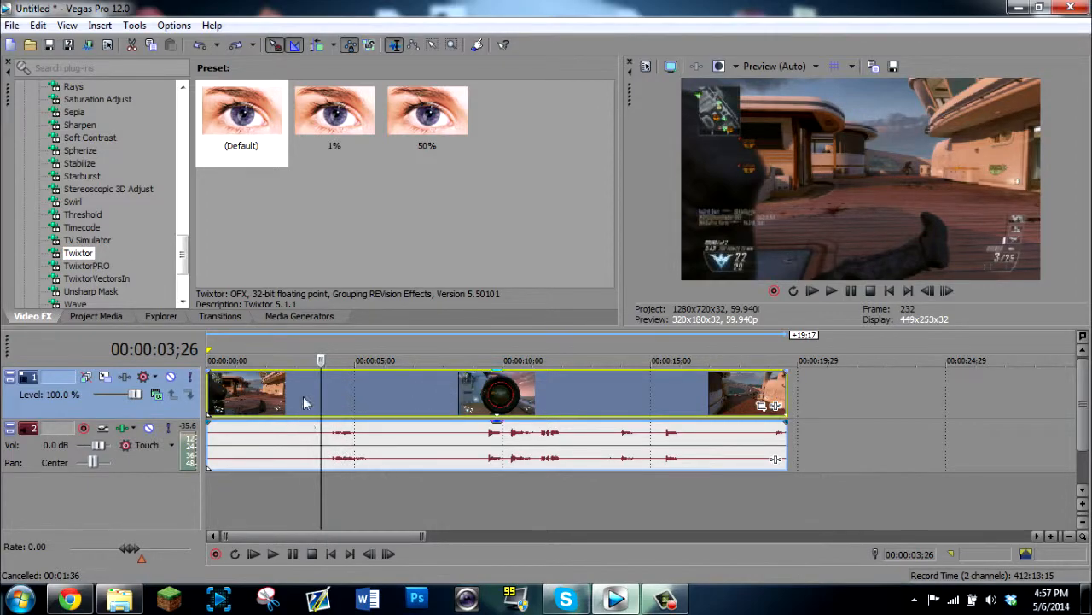
click(330, 394)
click(341, 397)
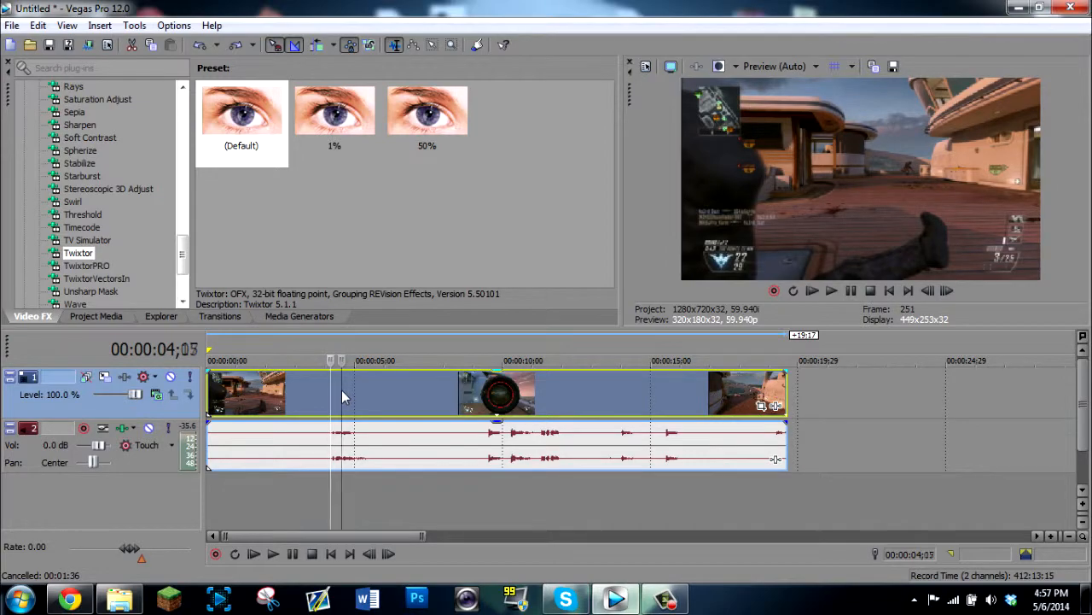
click(364, 390)
click(376, 390)
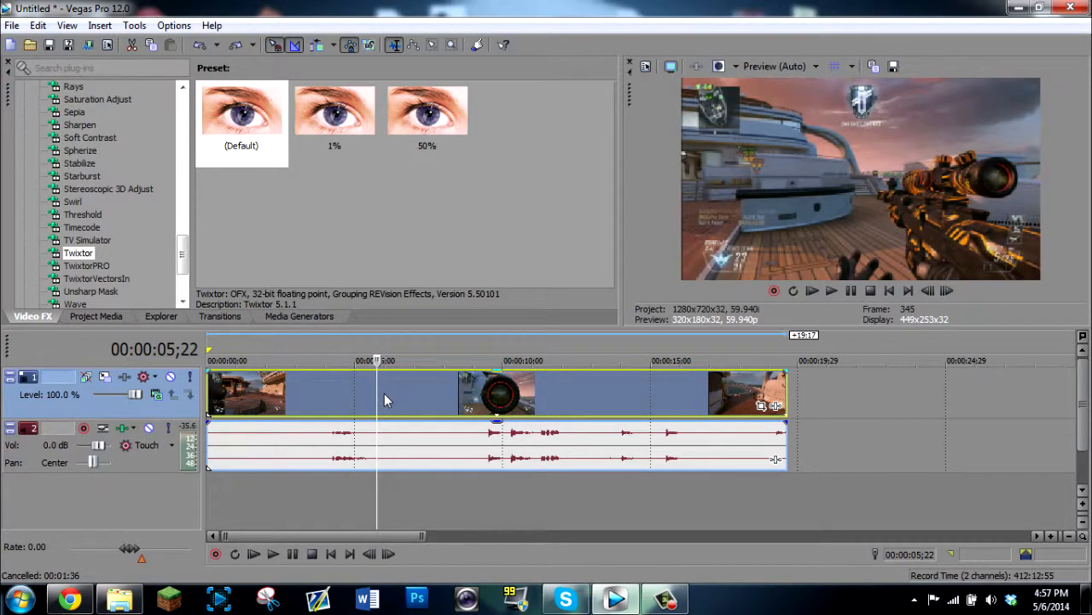
right_click(380, 393)
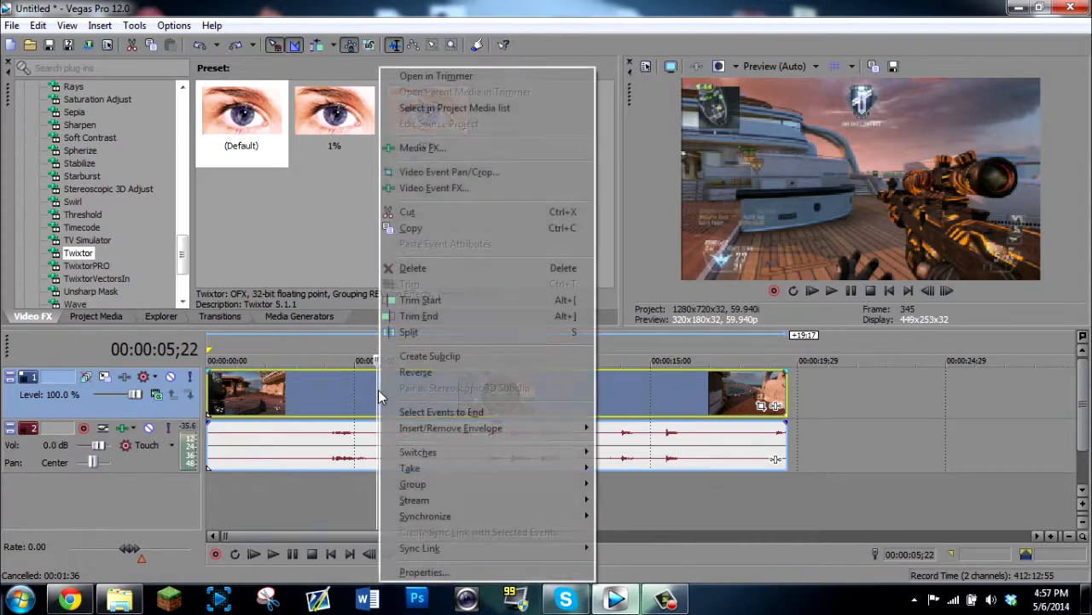
click(427, 300)
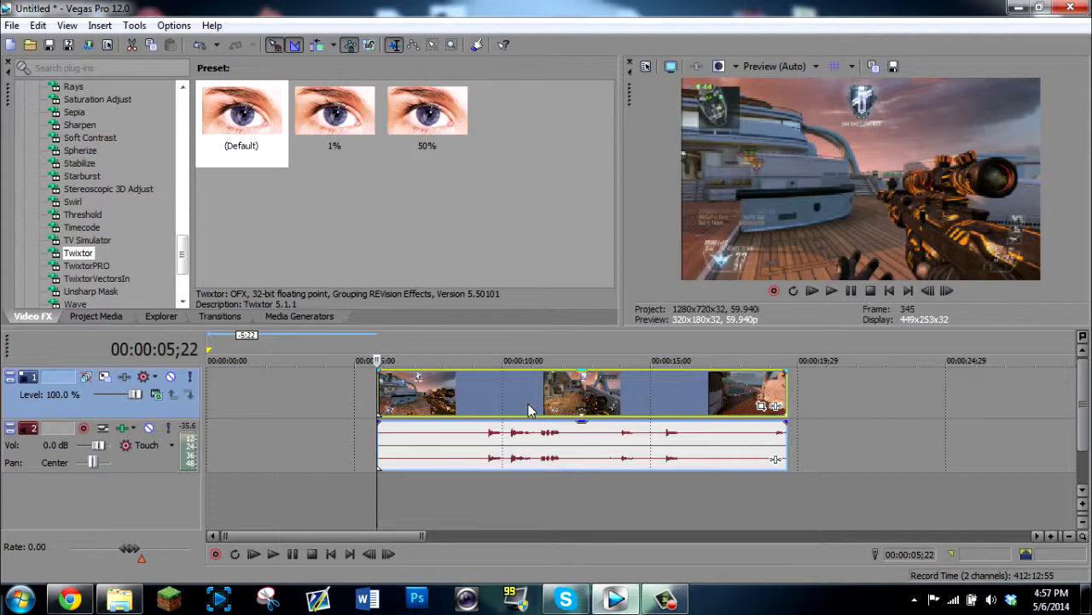
Disable resampling for the trimmed gameplay clip.
right_click(591, 382)
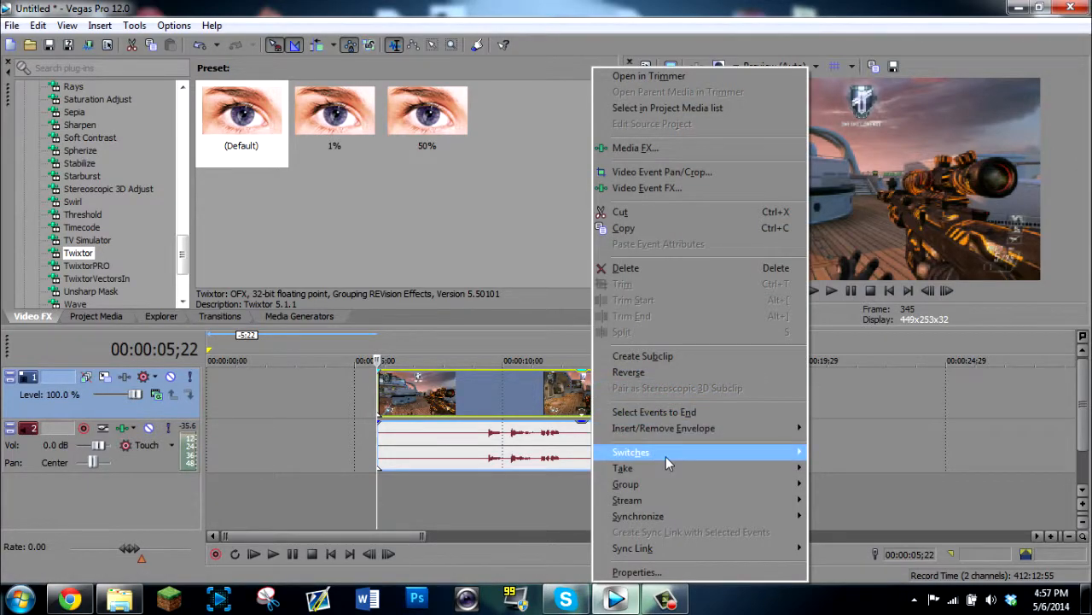
mouse_move(666, 457)
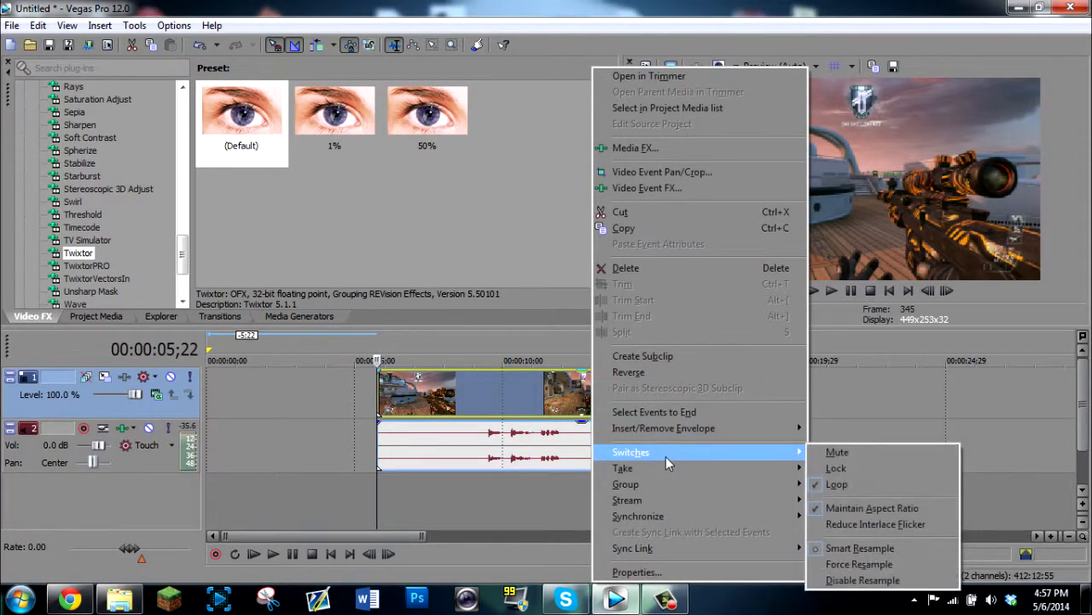
click(879, 580)
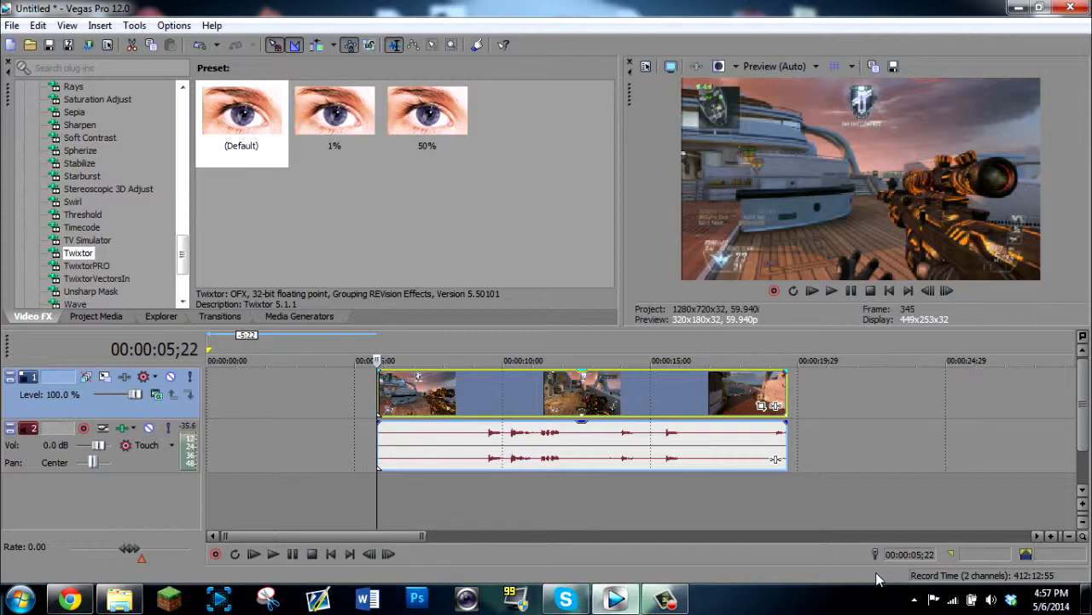
Lower the audio track's volume to -29.7 dB and play the clip from 00:00:07;05 to preview it.
drag(98, 448, 83, 447)
click(439, 399)
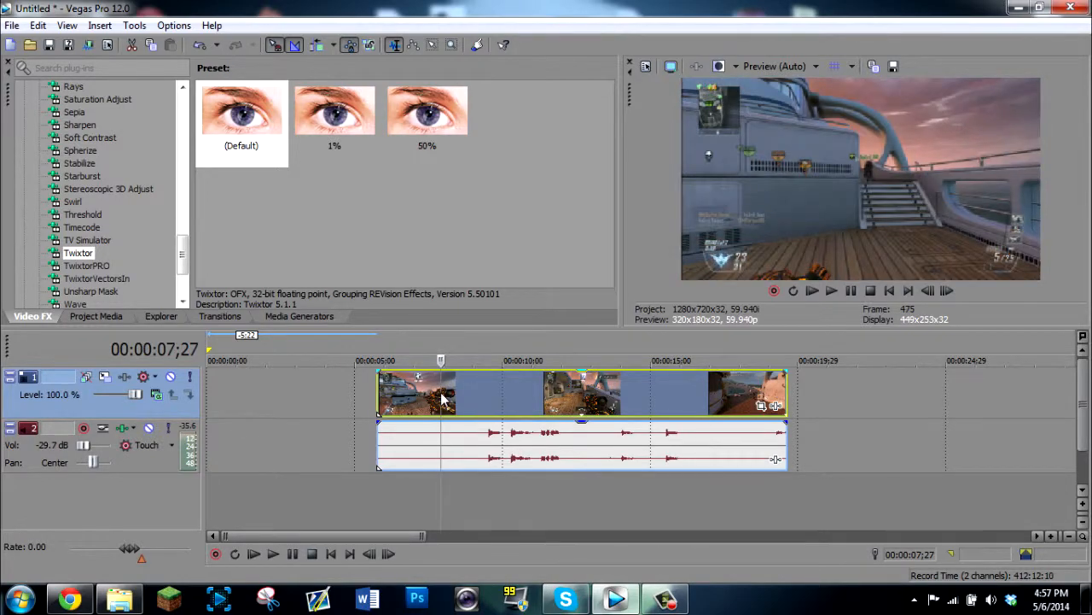
click(420, 399)
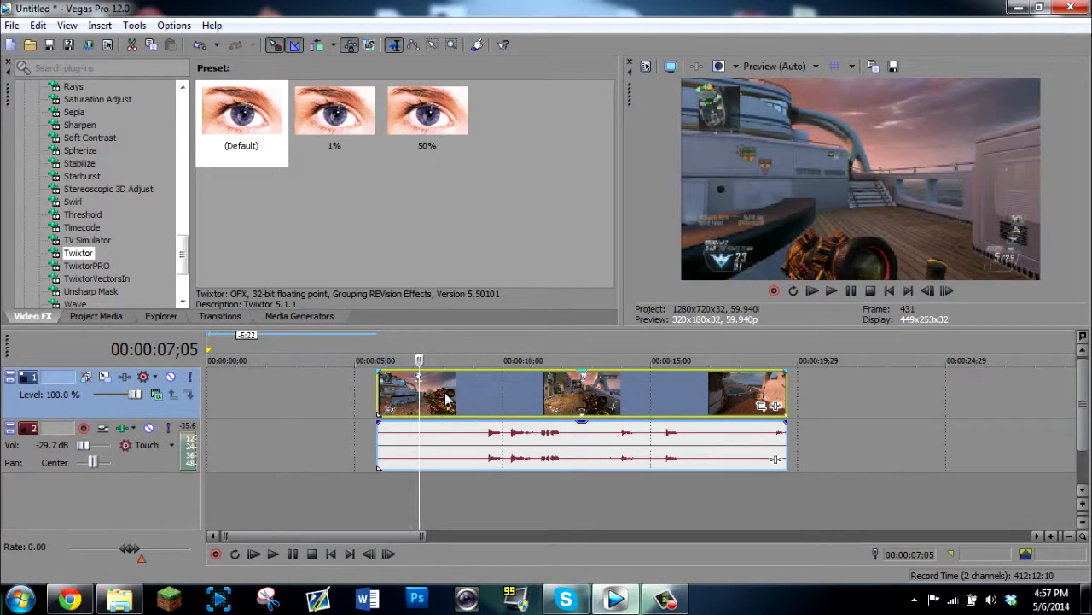
click(831, 291)
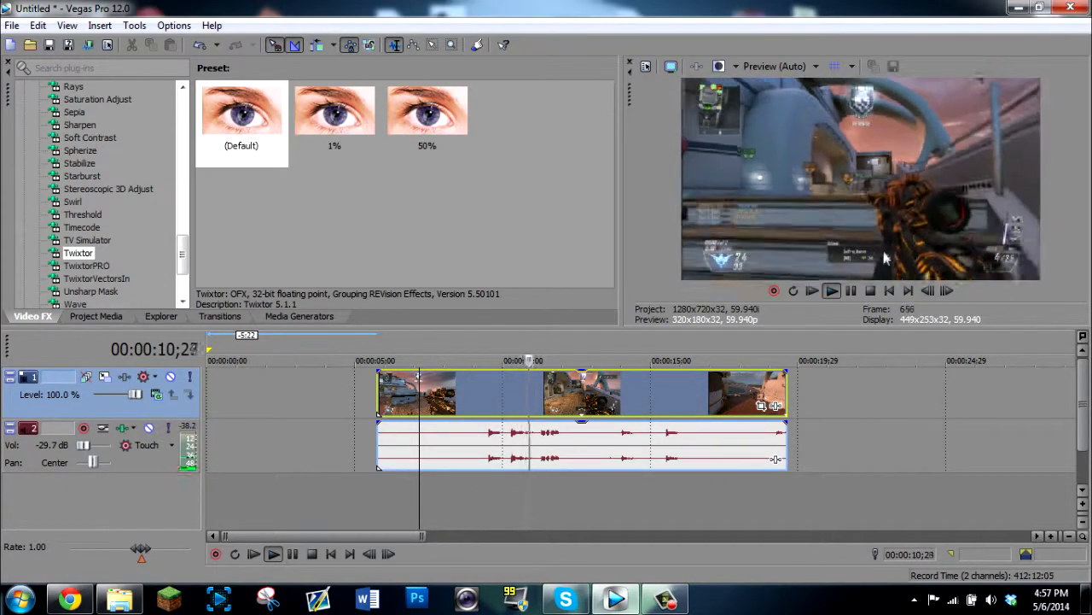
click(854, 292)
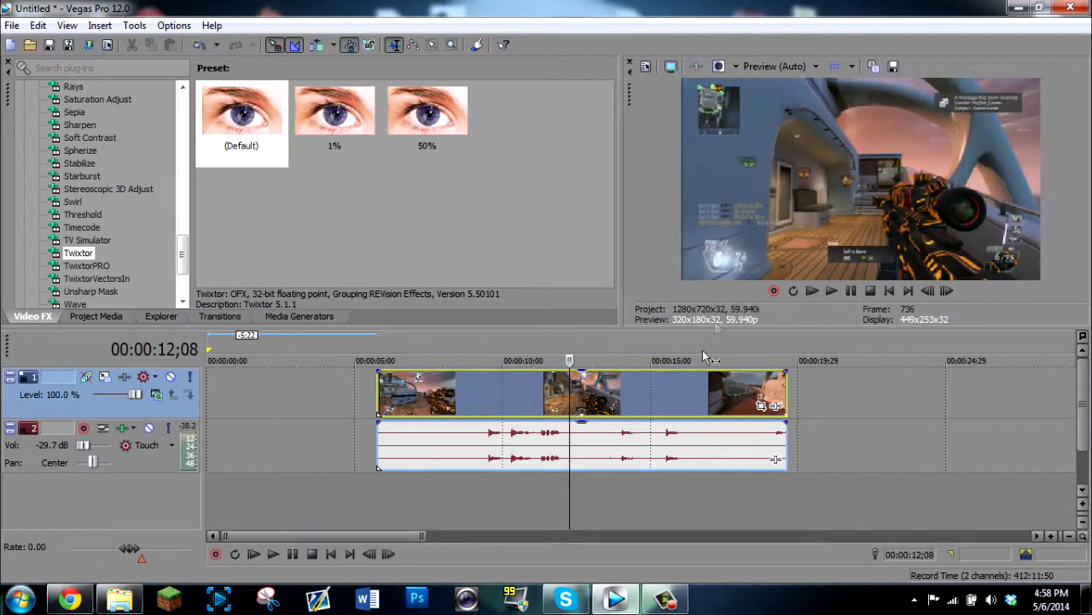
Split the gameplay clip at 00:00:09;26, frame 592, where the sniper scope is raised to the eye.
click(447, 401)
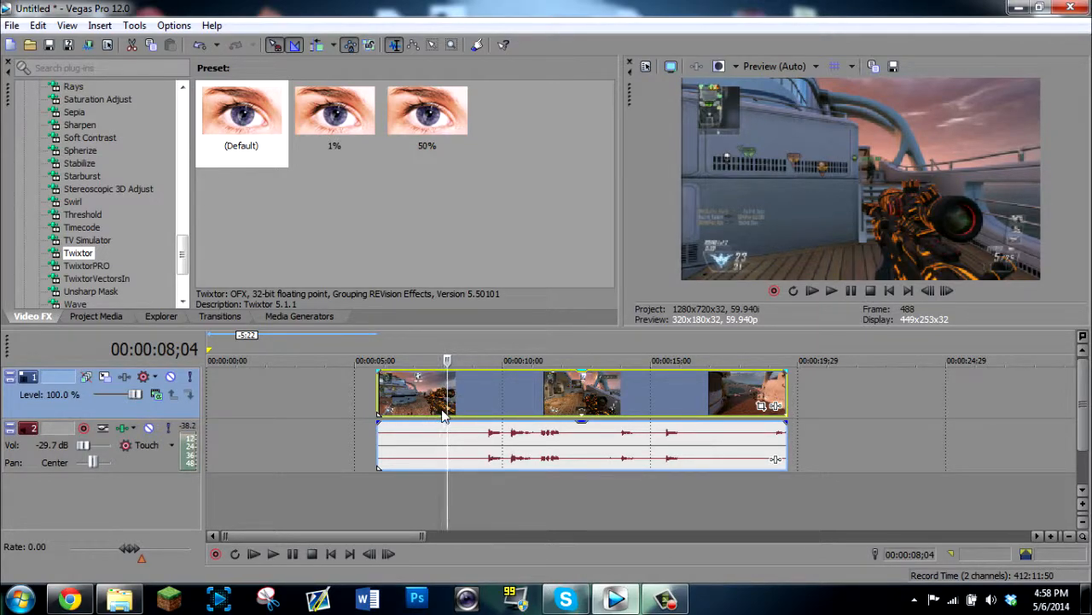
click(488, 398)
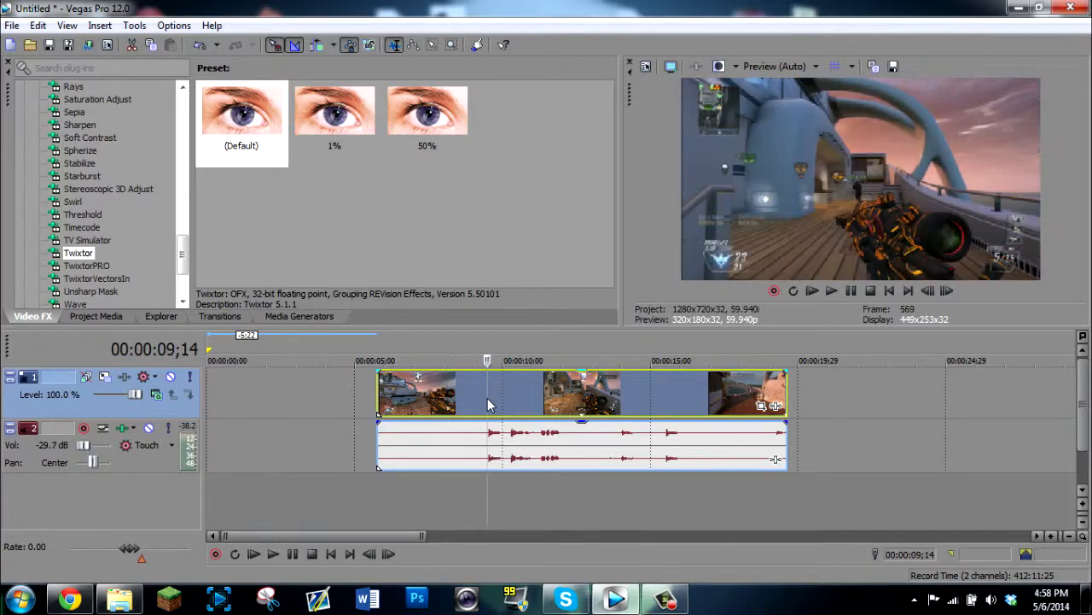
click(500, 404)
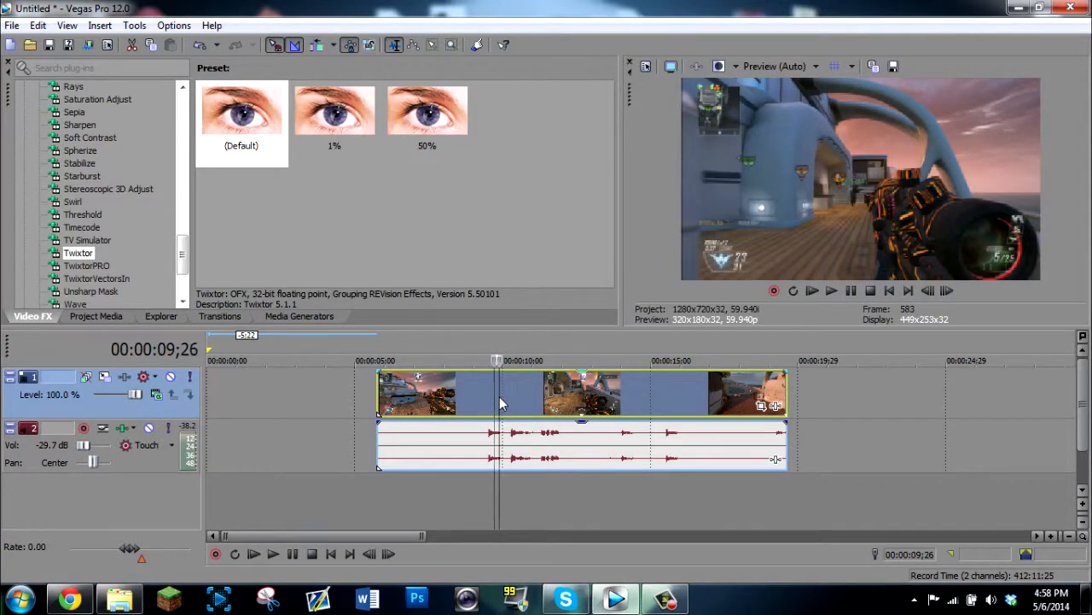
click(928, 291)
click(928, 291)
click(927, 292)
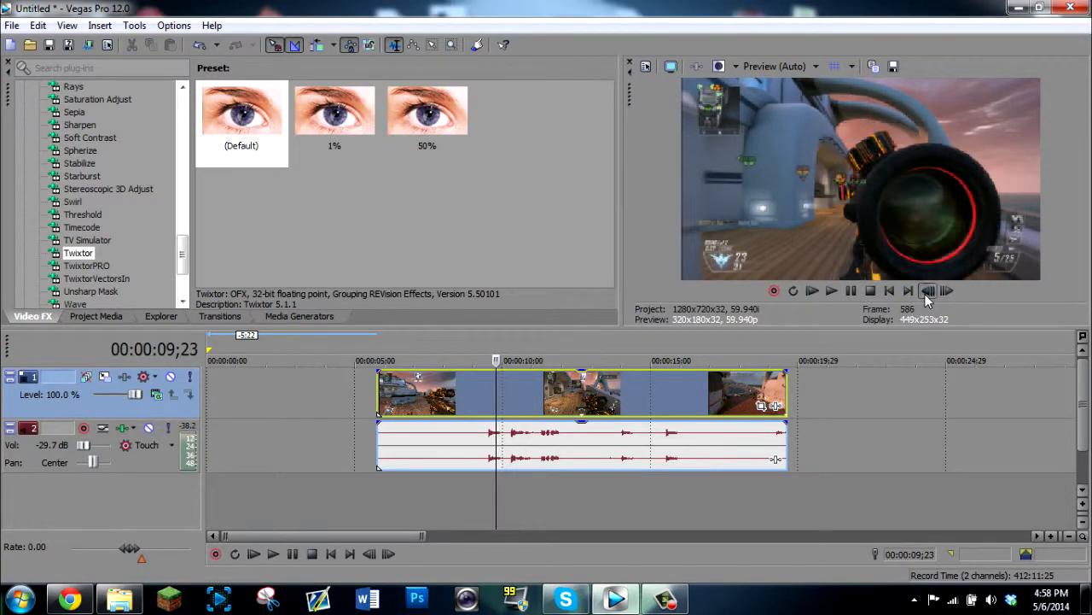
click(947, 291)
click(947, 291)
click(944, 291)
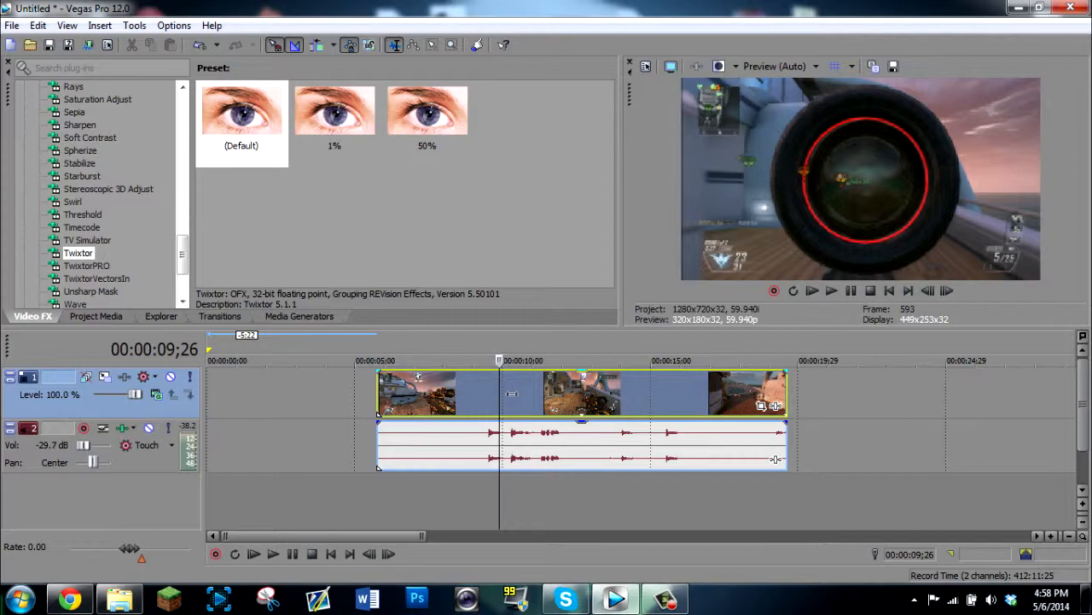
click(928, 291)
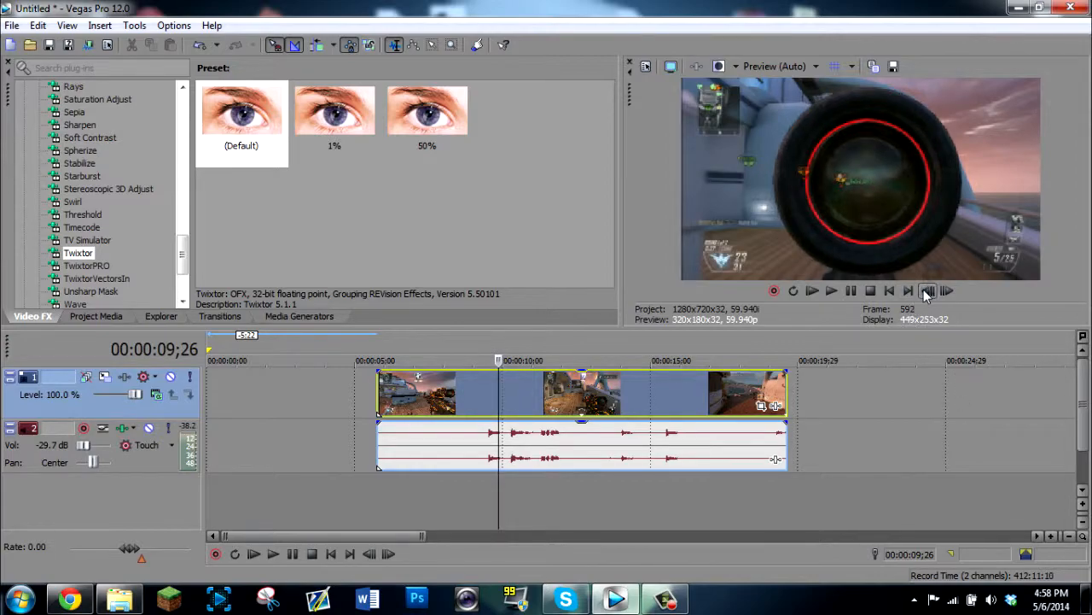
right_click(509, 398)
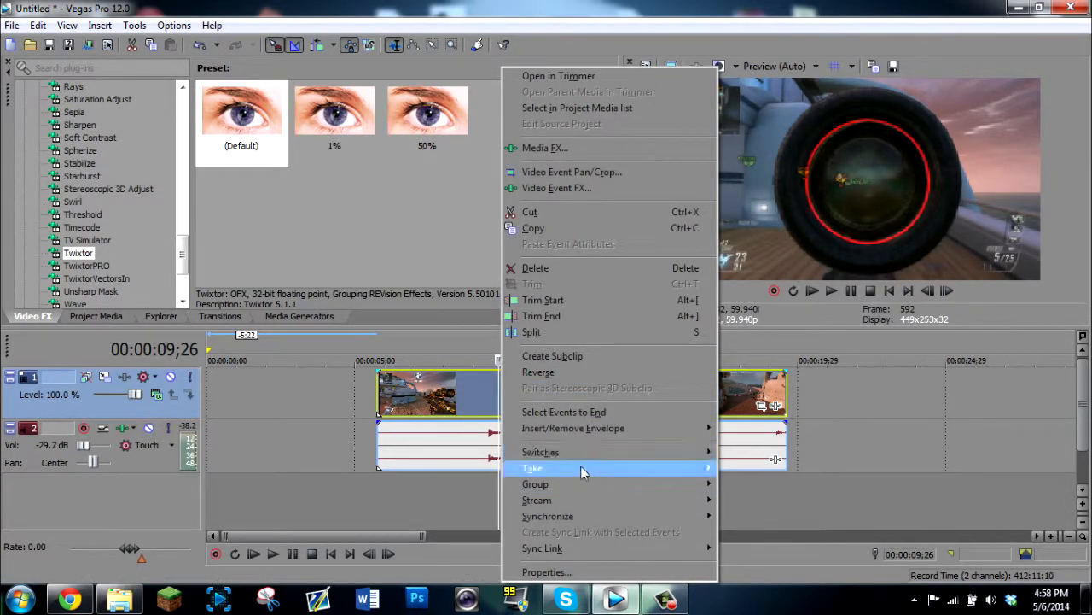
click(566, 332)
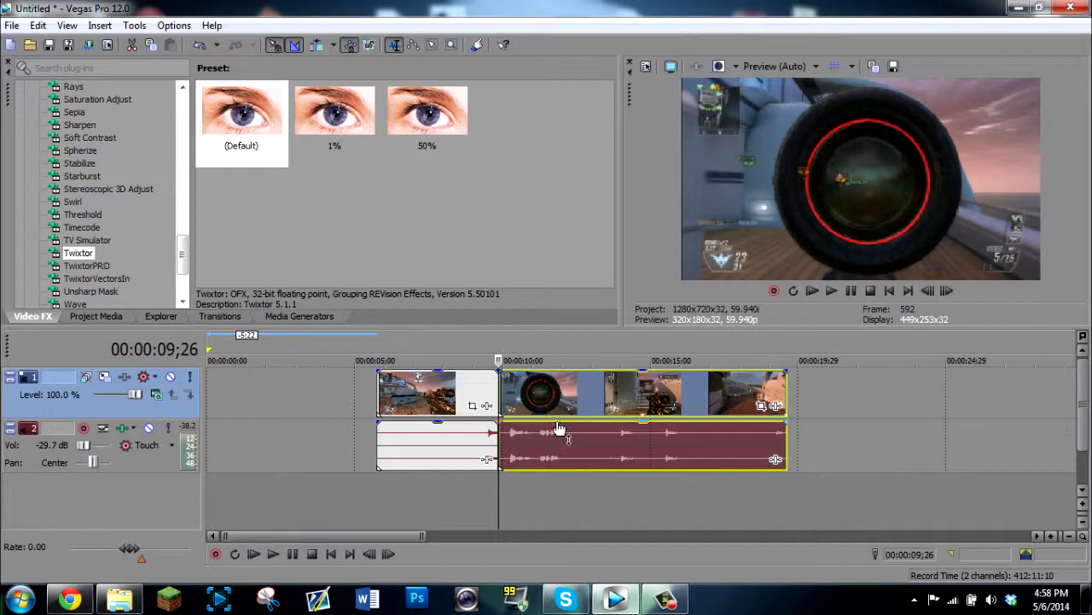
Shorten the first clip by moving its start to 00:00:07;17.
click(440, 388)
click(436, 391)
click(431, 392)
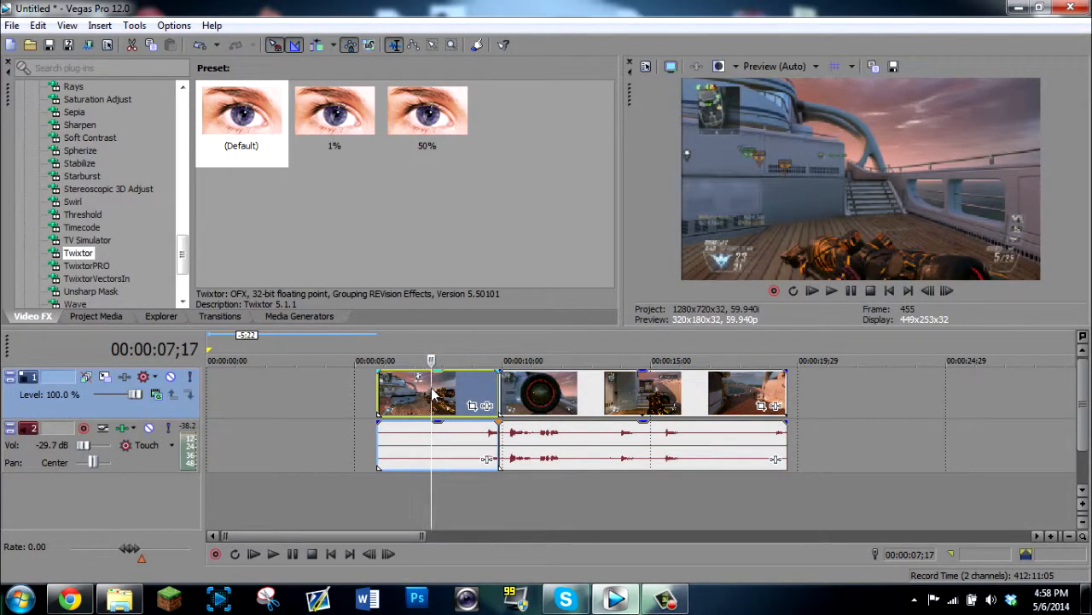
drag(379, 398, 450, 401)
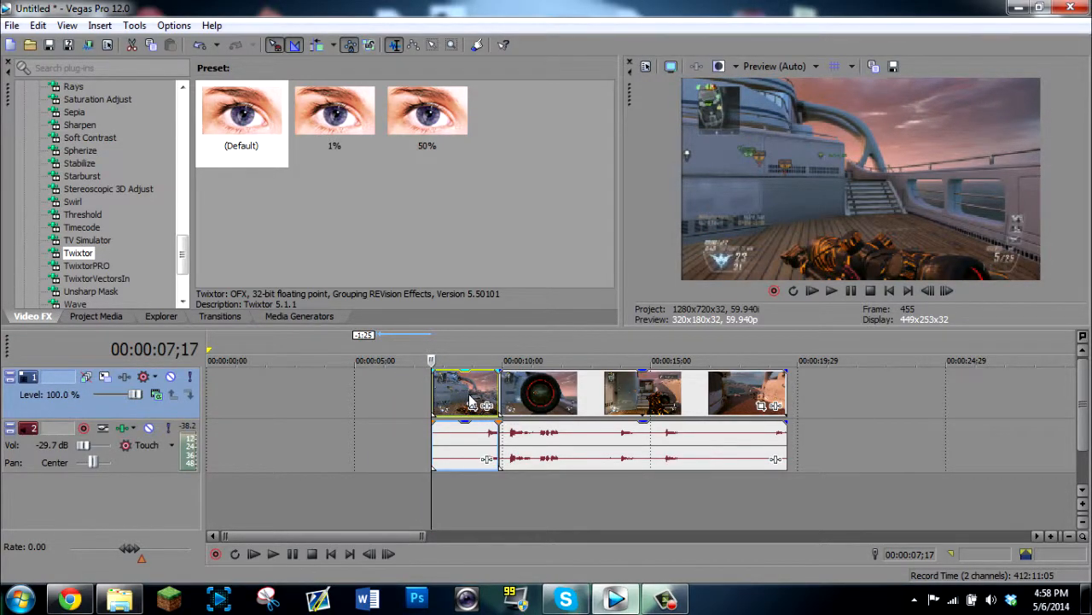
click(470, 399)
click(533, 392)
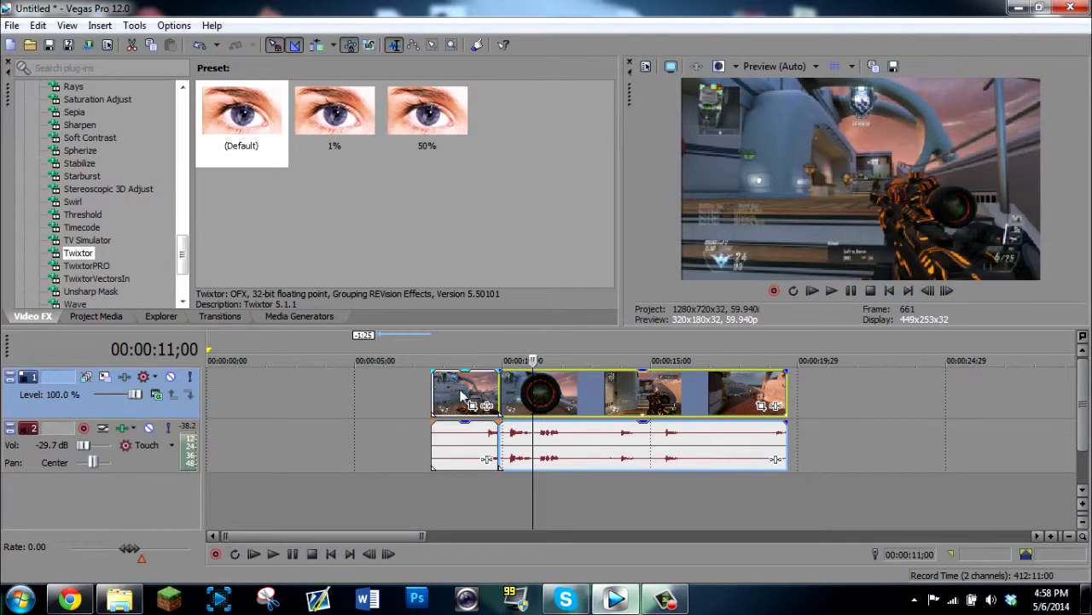
click(459, 394)
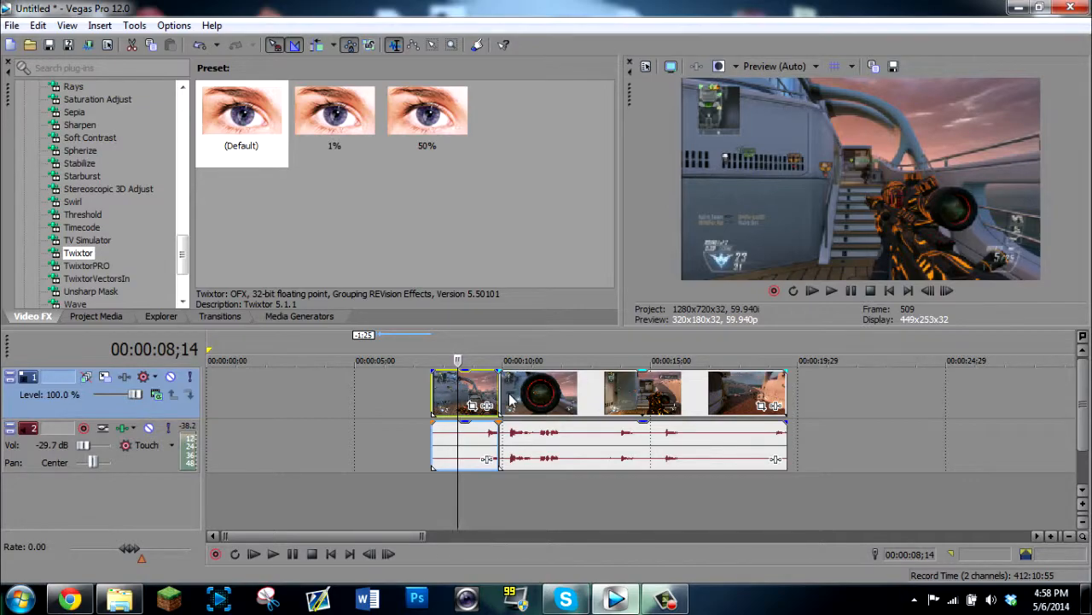
click(510, 396)
click(454, 394)
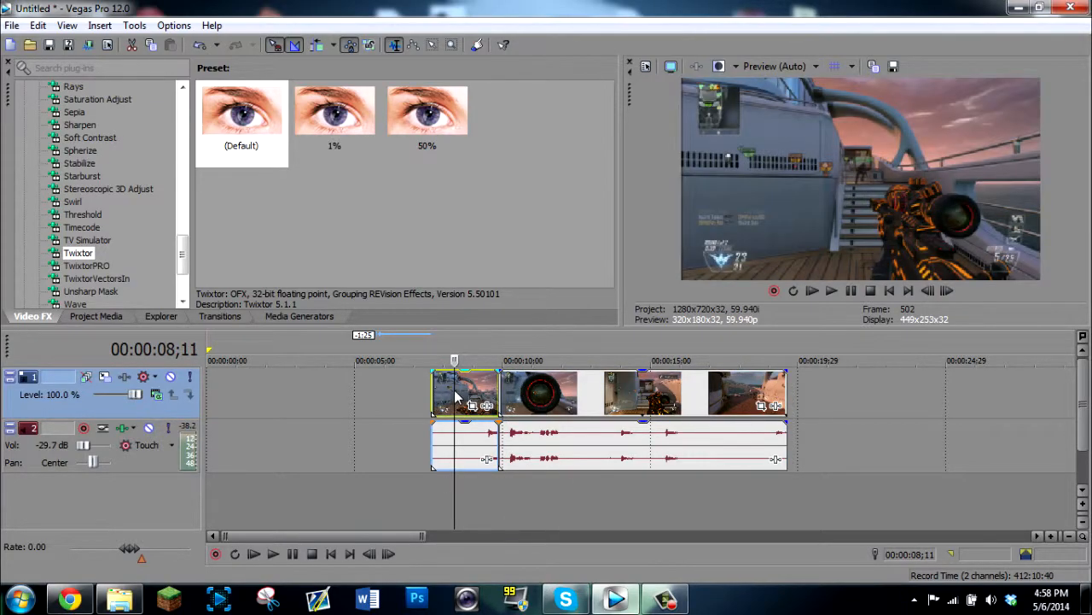
Apply the TwixtorPRO effect with the 50% preset to the first clip, look through its settings and close them.
click(95, 266)
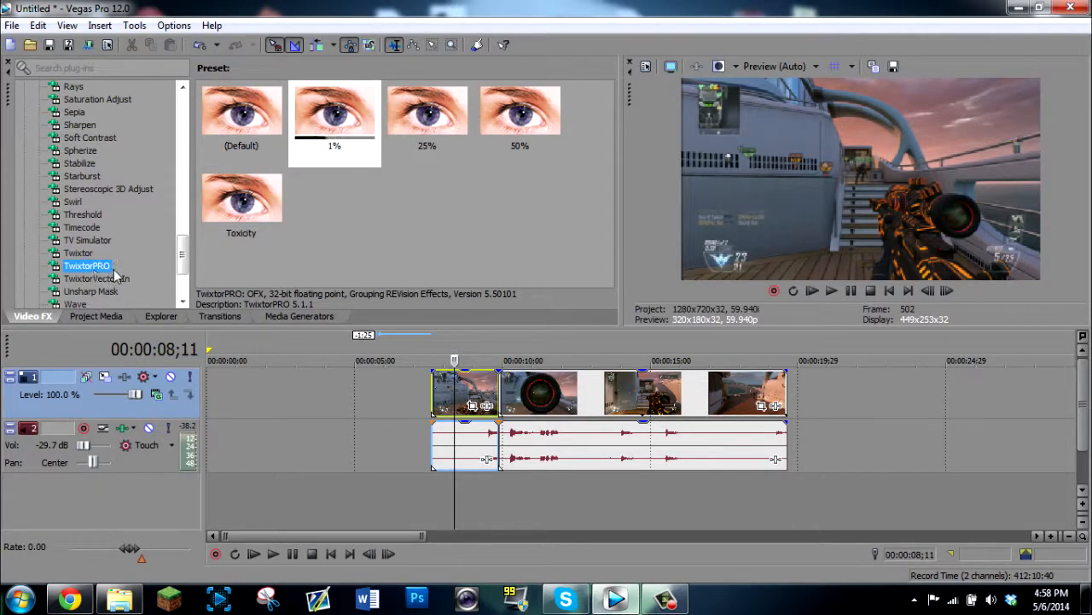
click(523, 133)
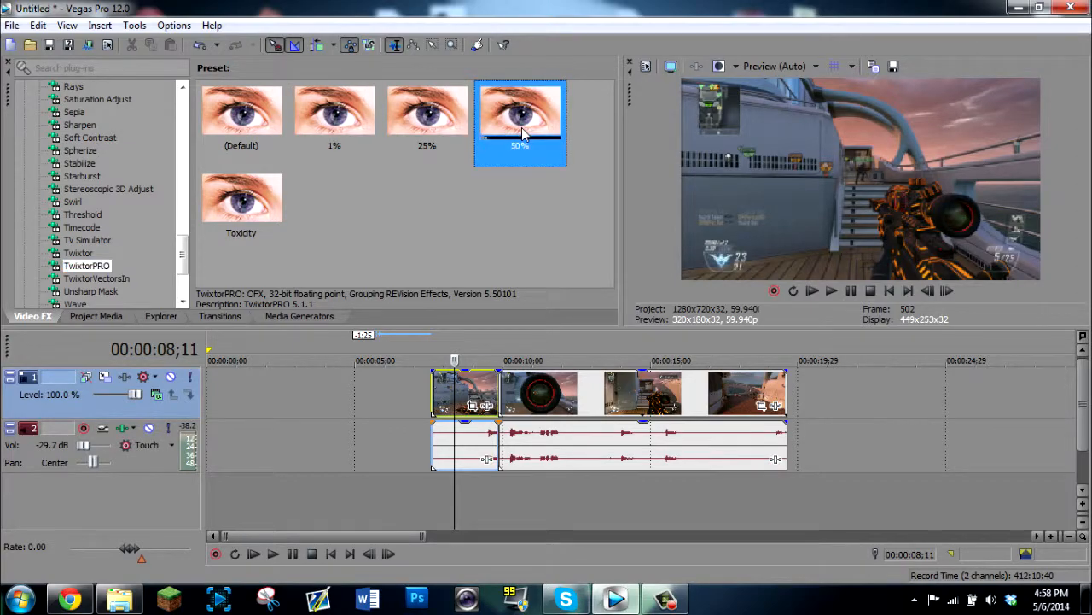
drag(523, 133, 464, 392)
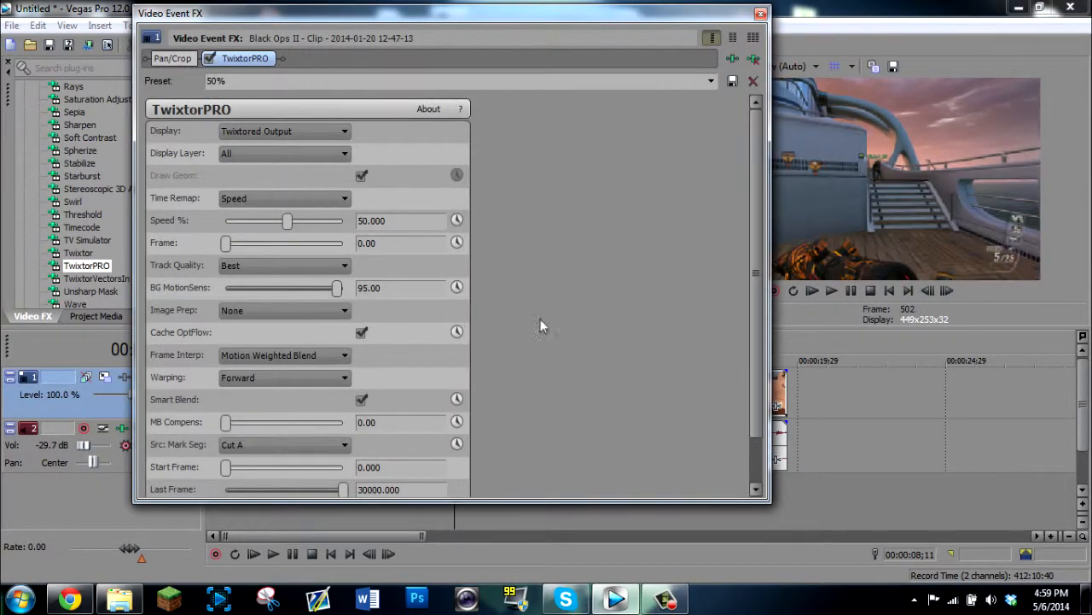
drag(755, 161, 759, 246)
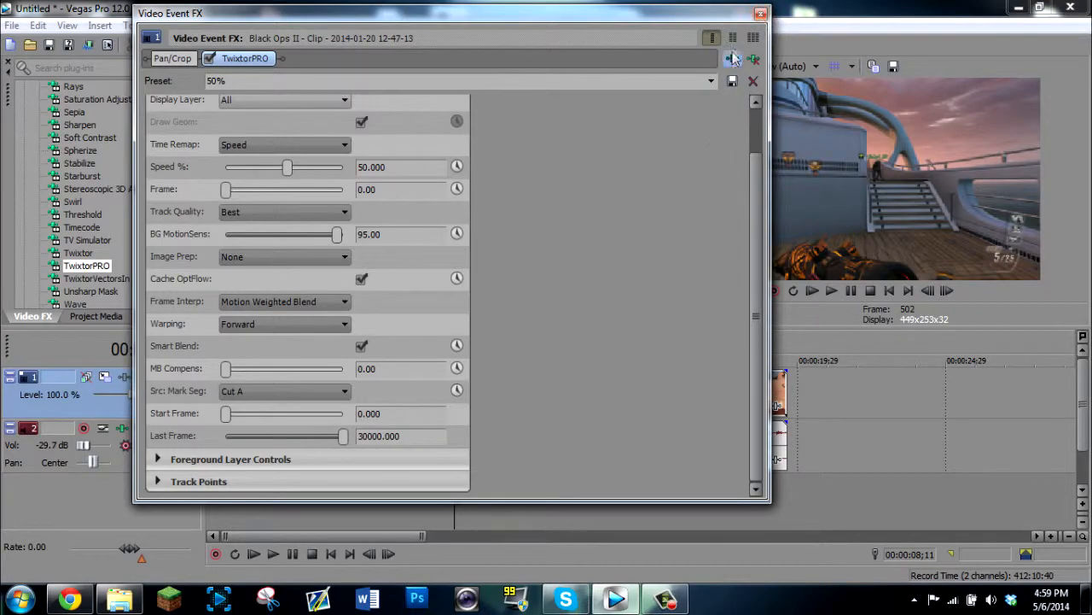
click(761, 14)
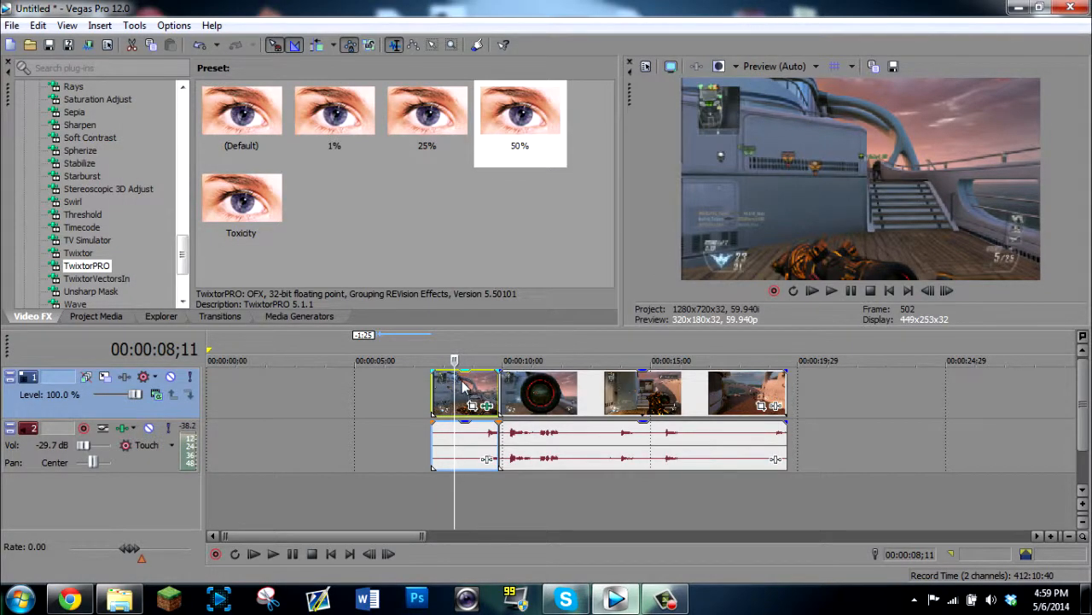
Inspect the first clip at 00:00:08;22 and the frames around the split at 00:00:09;26.
click(466, 388)
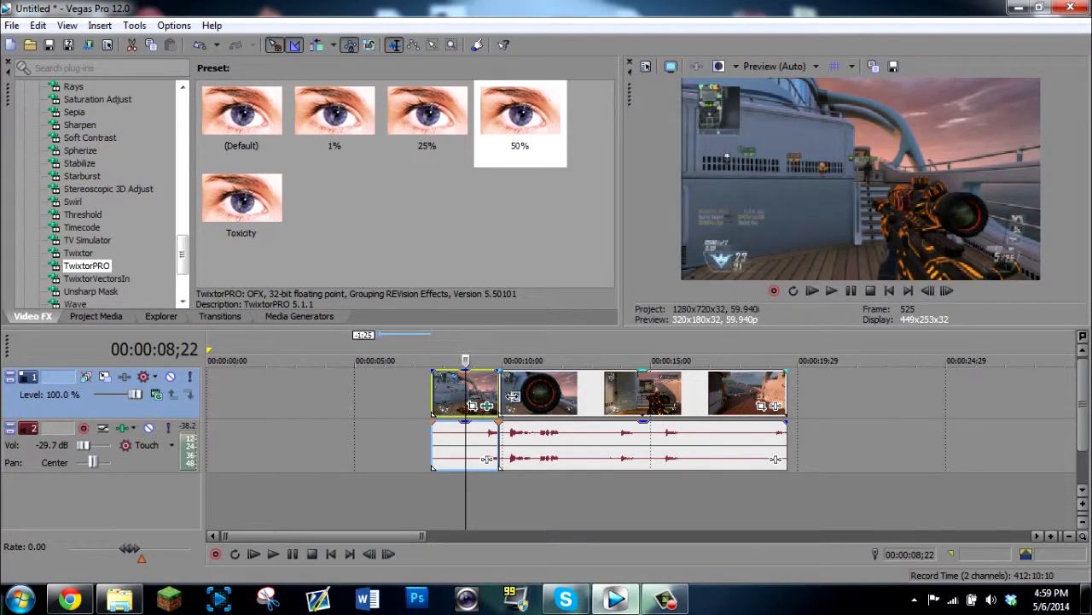
click(512, 396)
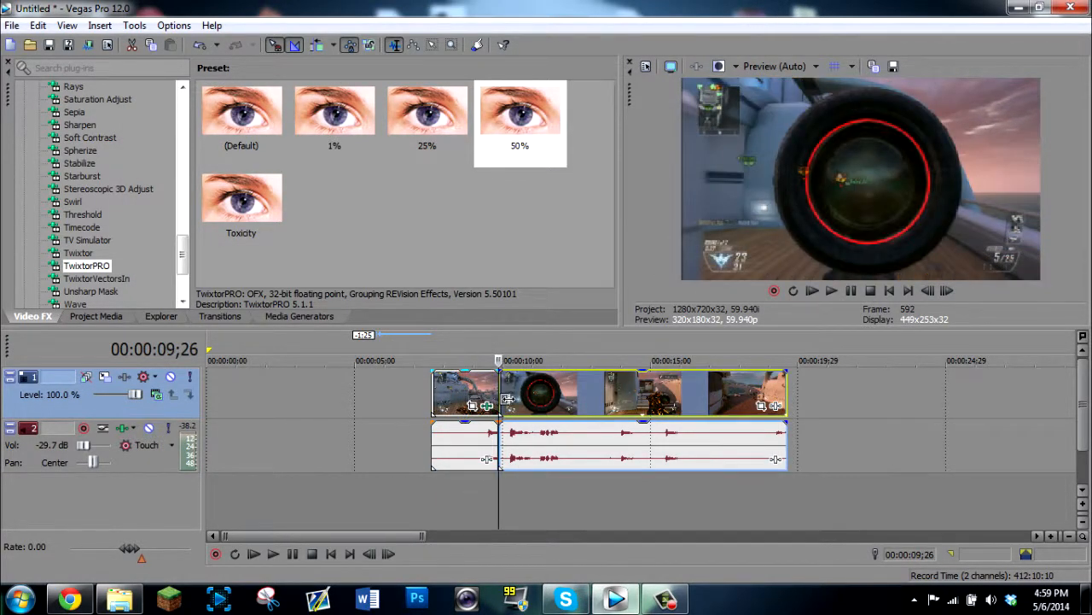
click(947, 290)
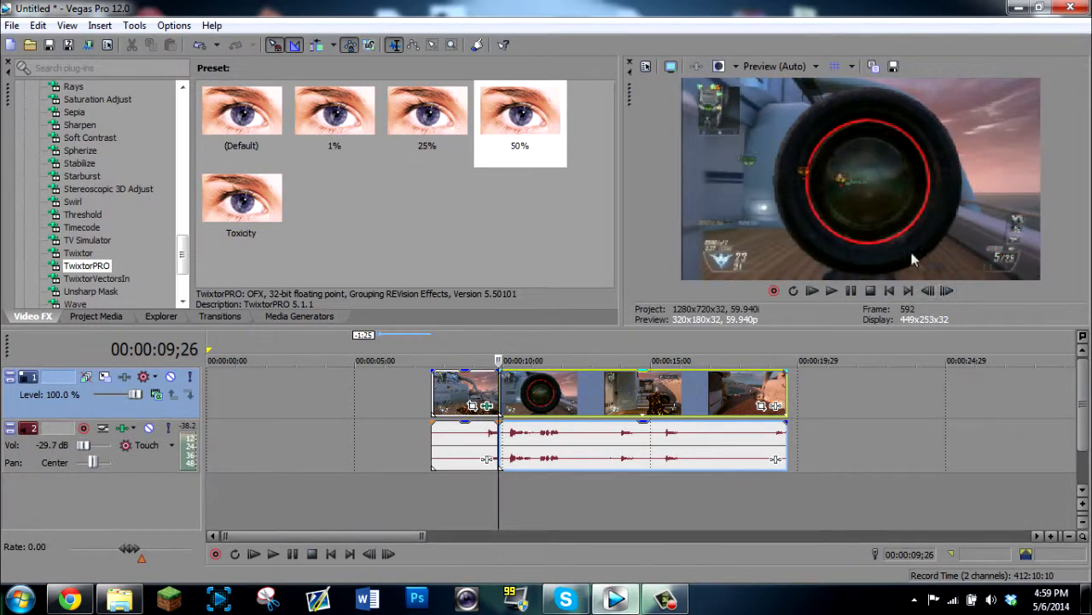
Compare the frames near the split with the first clip's TwixtorPRO effect switched off and back on, and close its settings.
click(486, 405)
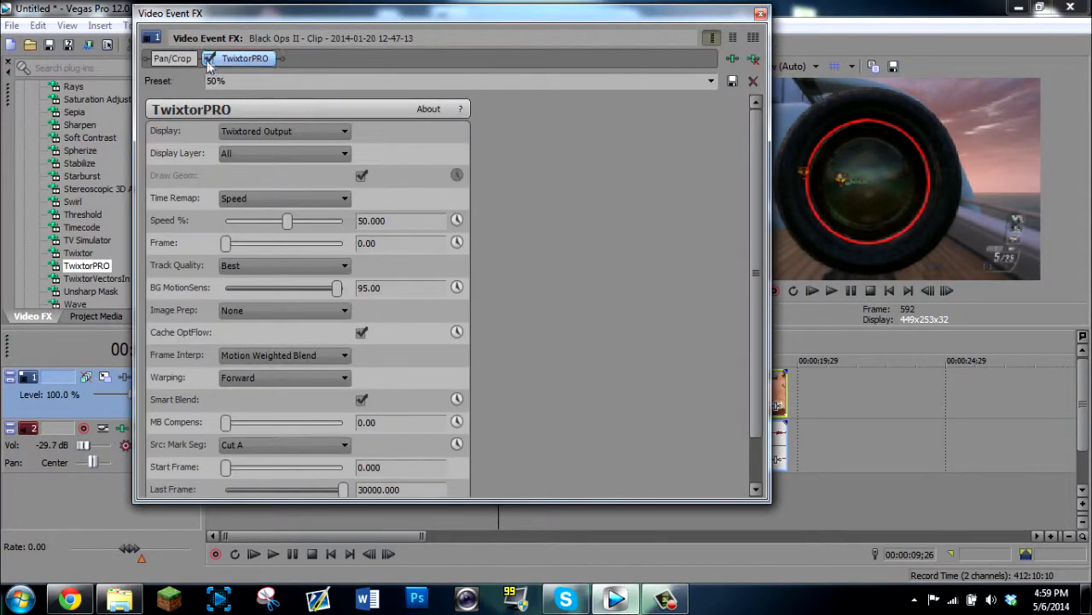
click(928, 291)
click(930, 292)
click(947, 291)
click(947, 291)
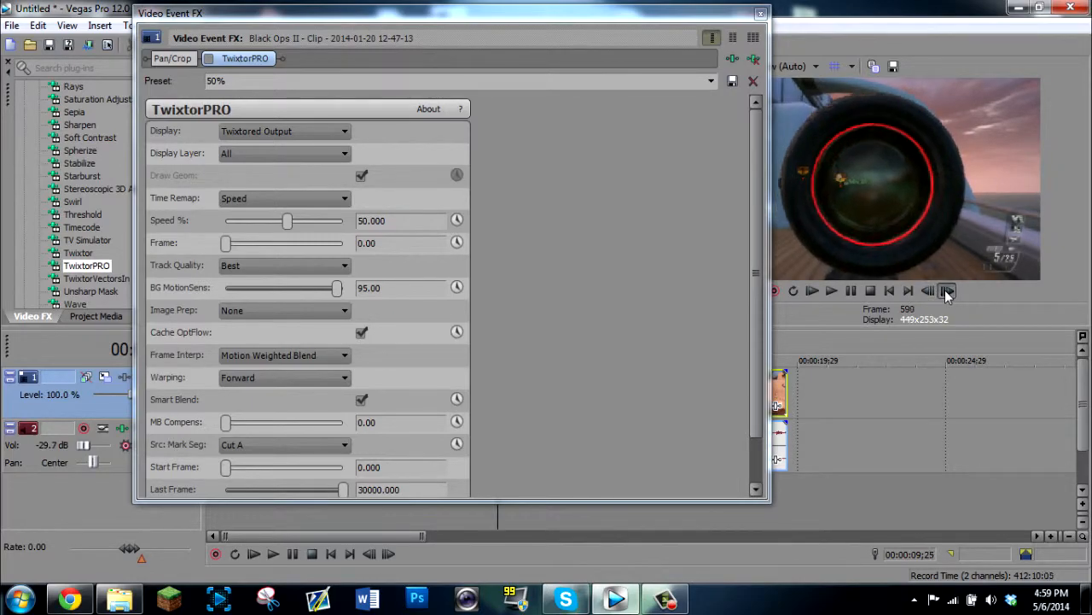
click(207, 58)
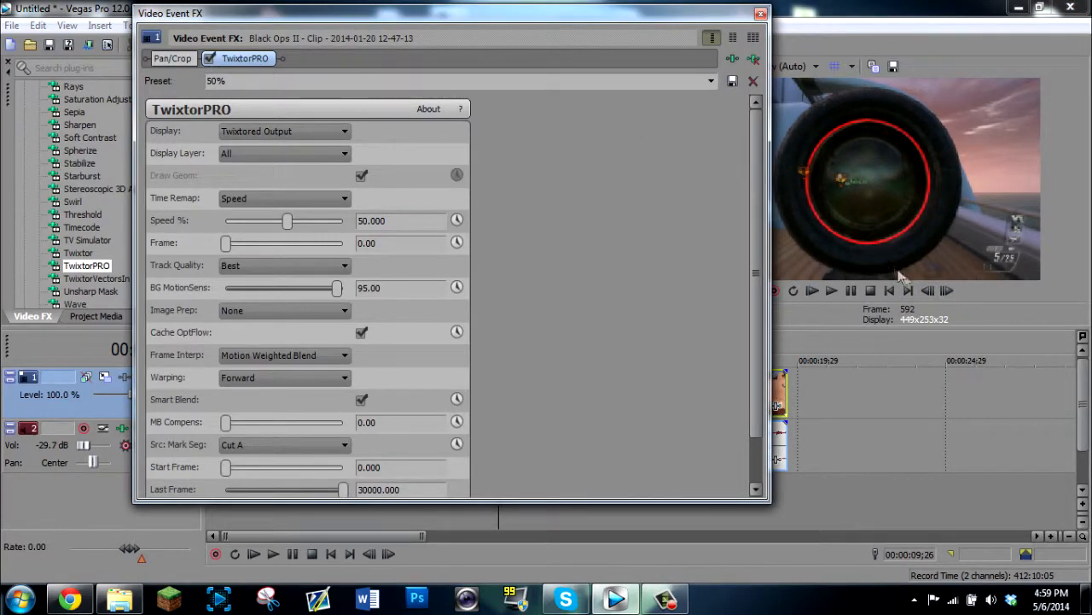
click(928, 291)
click(947, 291)
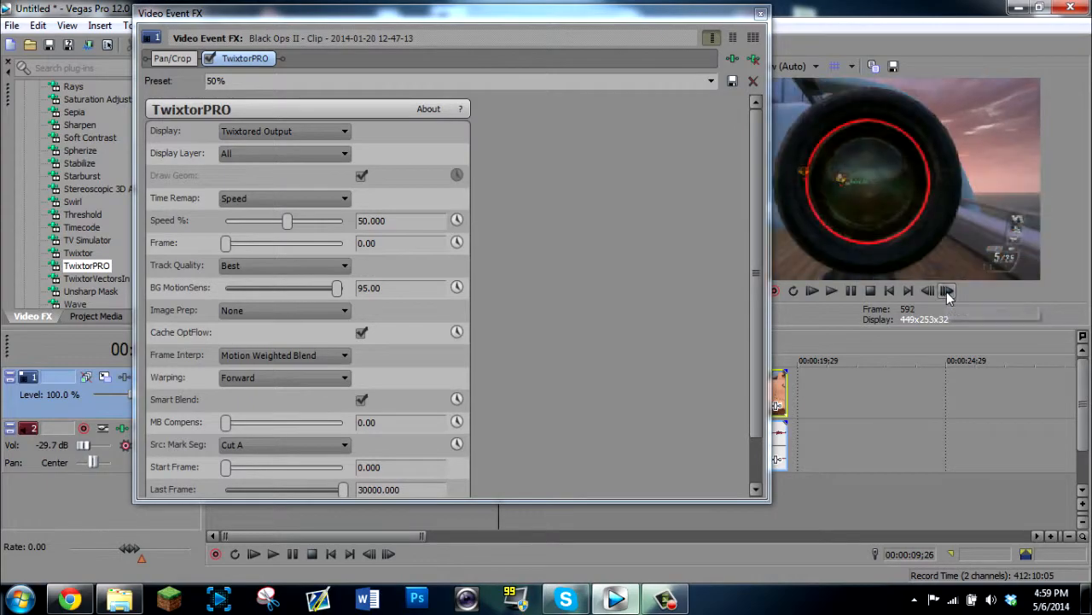
click(760, 14)
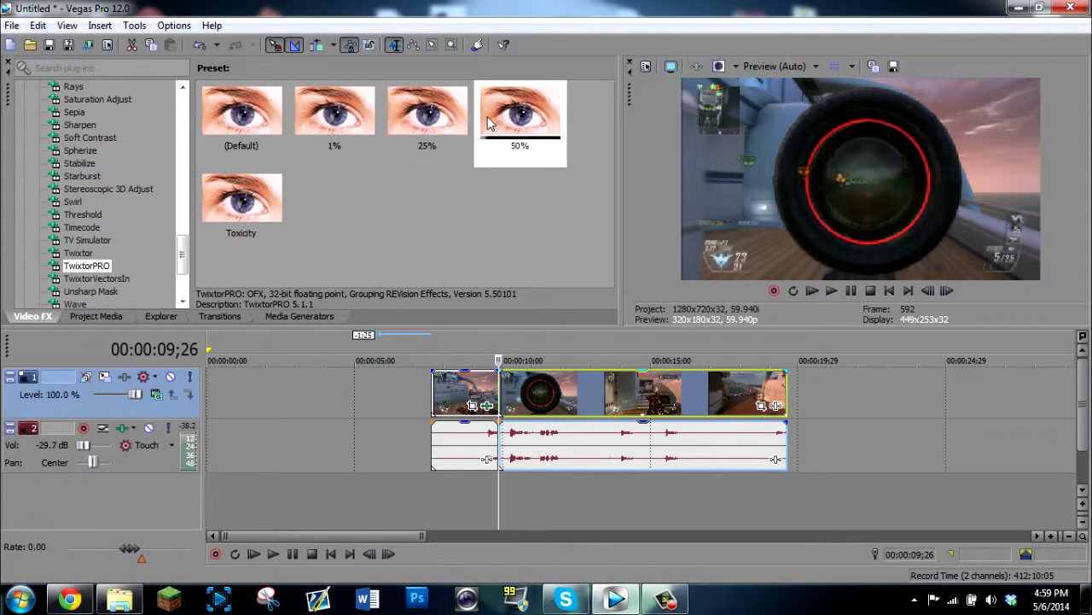
Move the second clip away from the first so that it starts at 00:00:13;04.
click(504, 397)
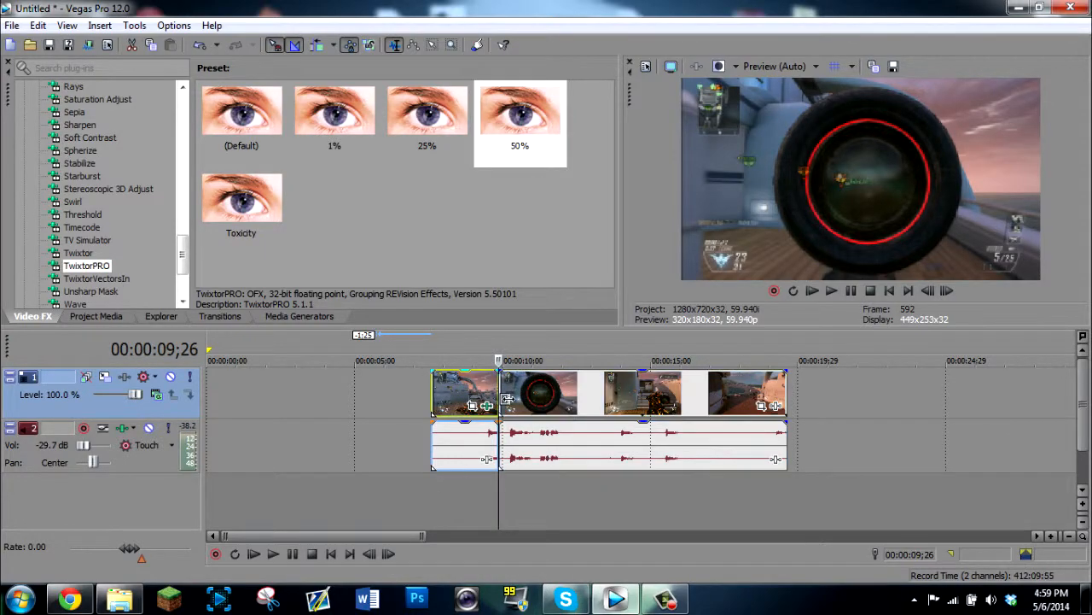
click(1052, 536)
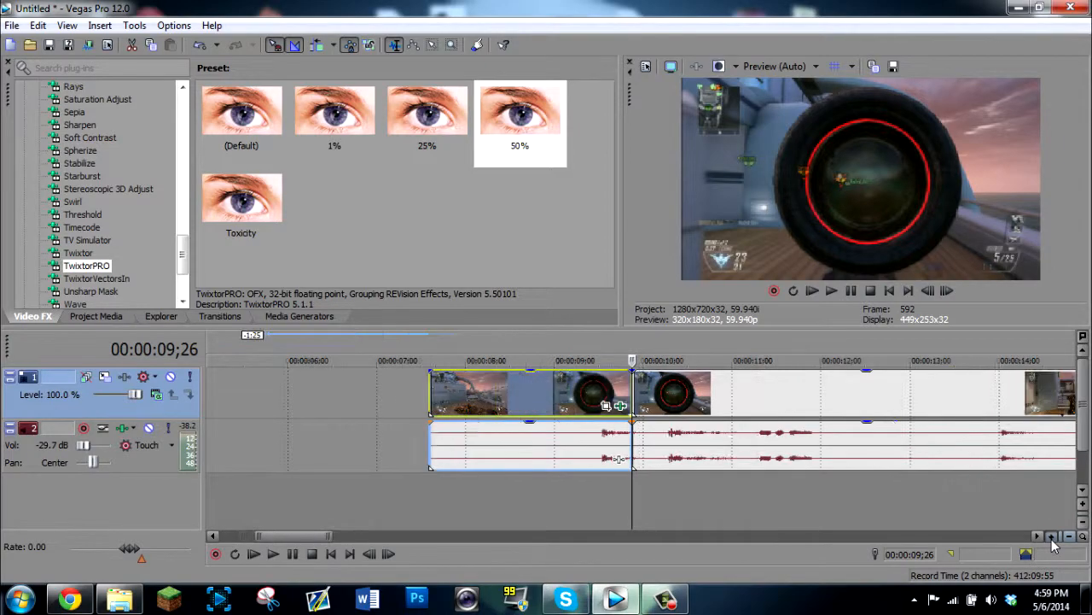
click(1053, 537)
drag(709, 408, 1004, 430)
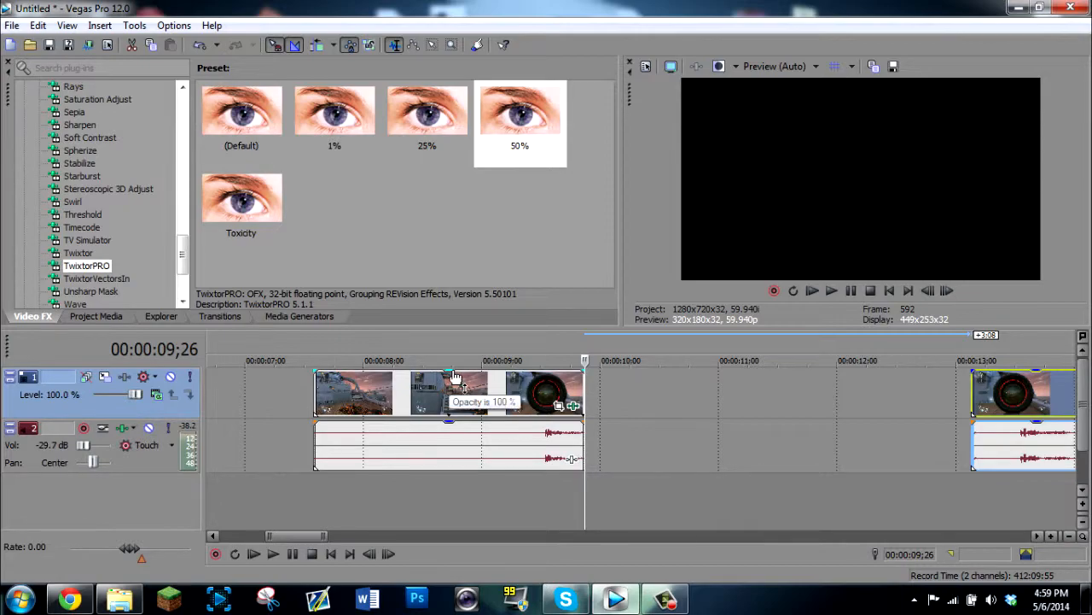
Extend the first clip's end by 2:09 and shift the whole clip by 0:29 so it meets the second clip.
drag(593, 398, 864, 414)
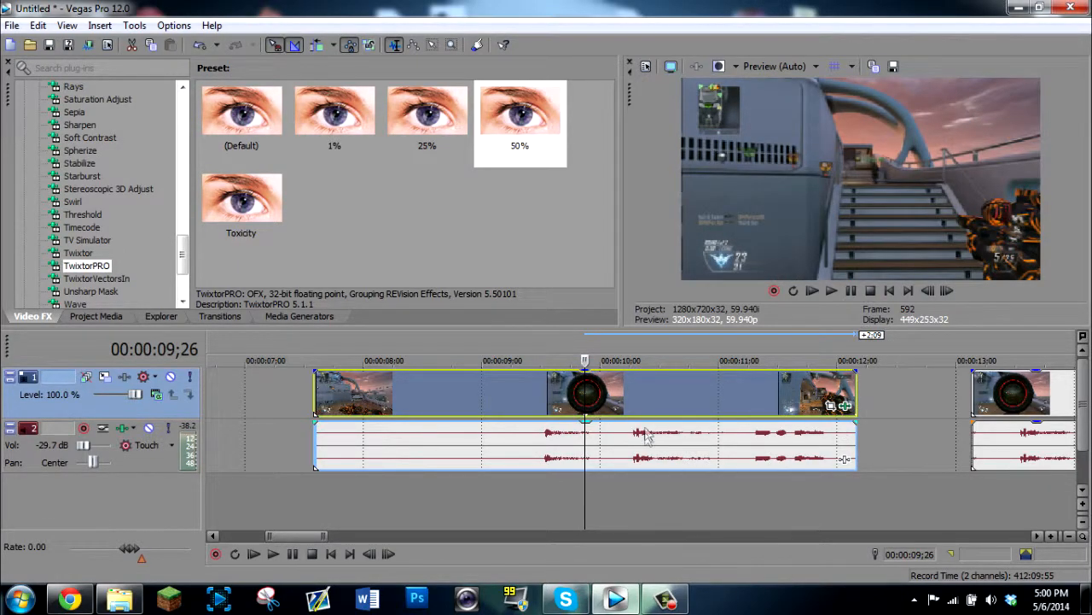
click(851, 397)
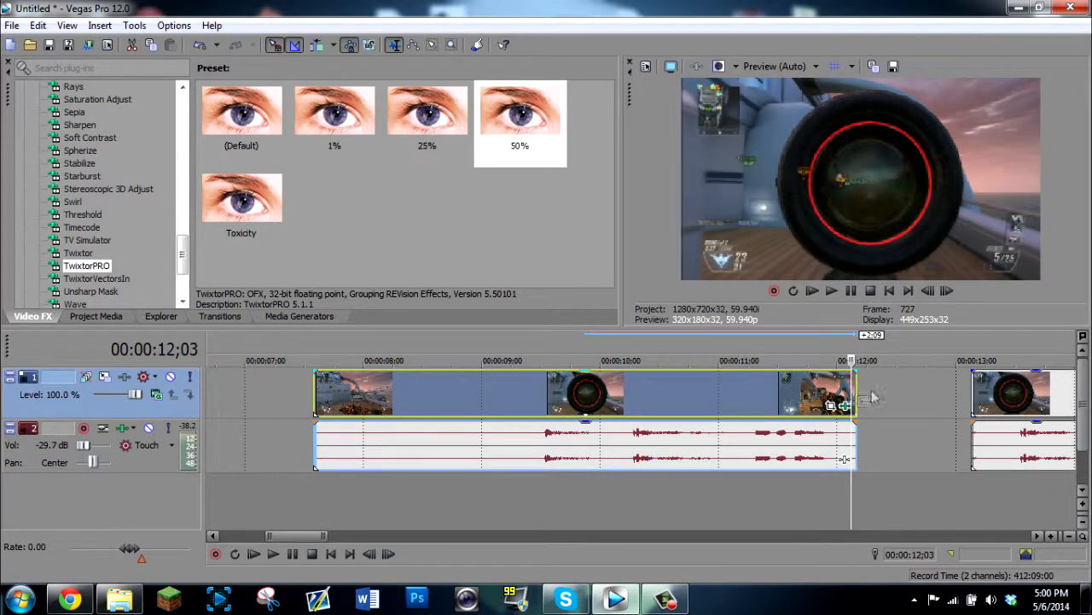
click(979, 397)
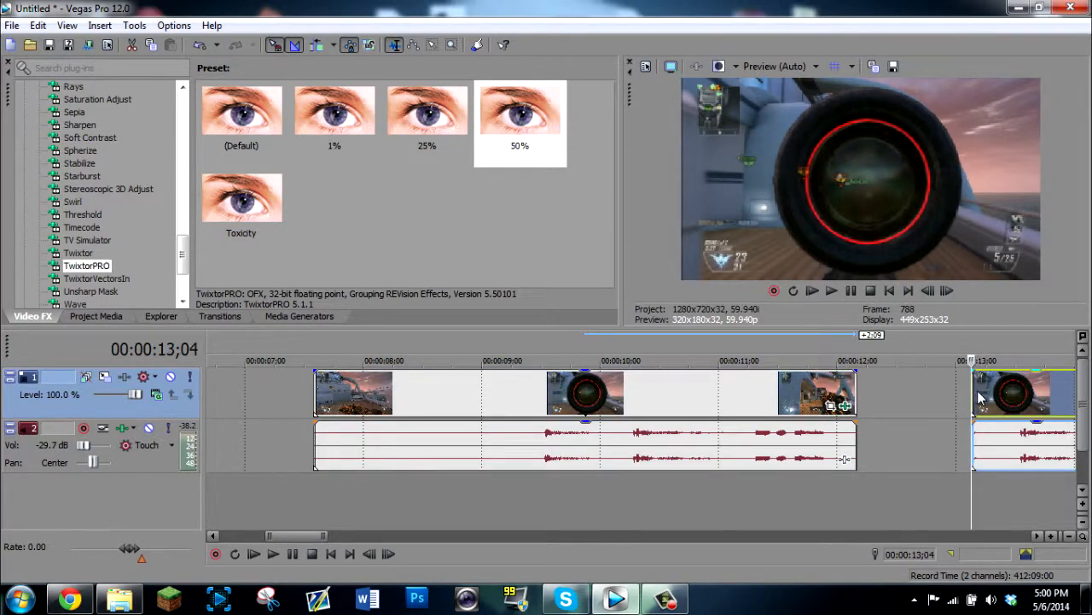
drag(821, 394, 932, 397)
Examine the transition between the two clips frame by frame, back and forth around 00:00:13;04.
click(927, 290)
click(928, 290)
click(947, 291)
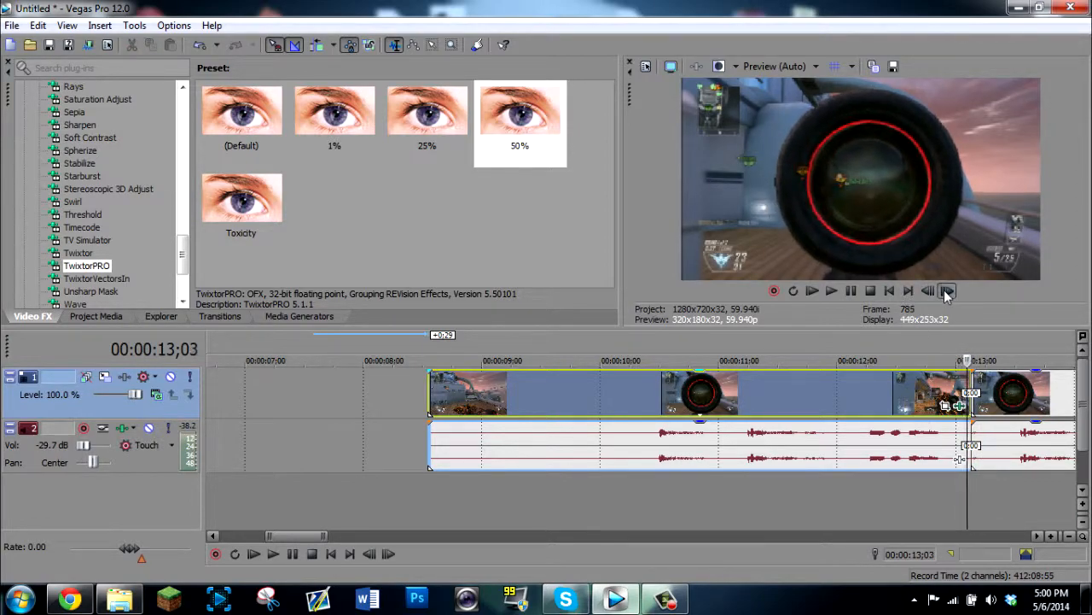
click(947, 291)
click(948, 291)
click(928, 290)
click(928, 290)
click(928, 290)
click(928, 290)
click(947, 291)
click(948, 291)
click(948, 291)
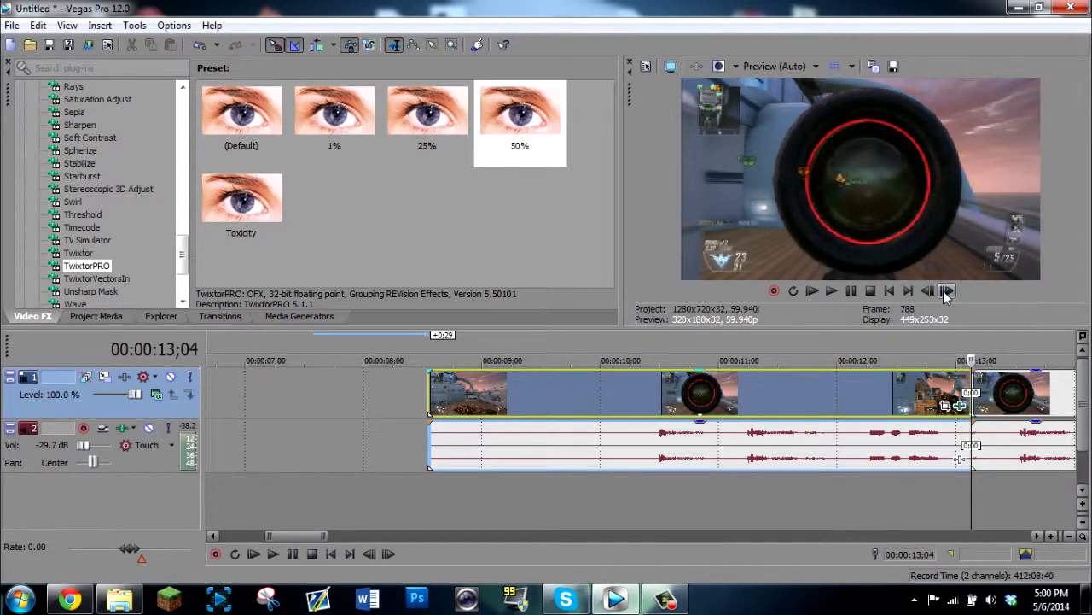
click(947, 291)
click(948, 291)
click(947, 291)
click(928, 291)
click(929, 295)
click(929, 295)
click(929, 296)
click(930, 295)
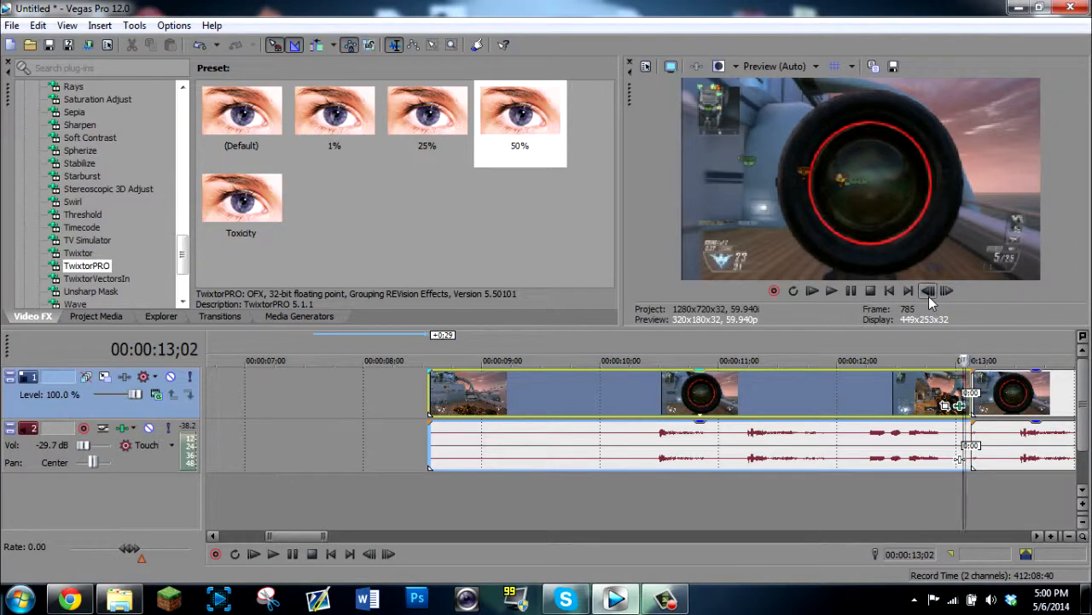
click(947, 291)
click(948, 291)
click(948, 291)
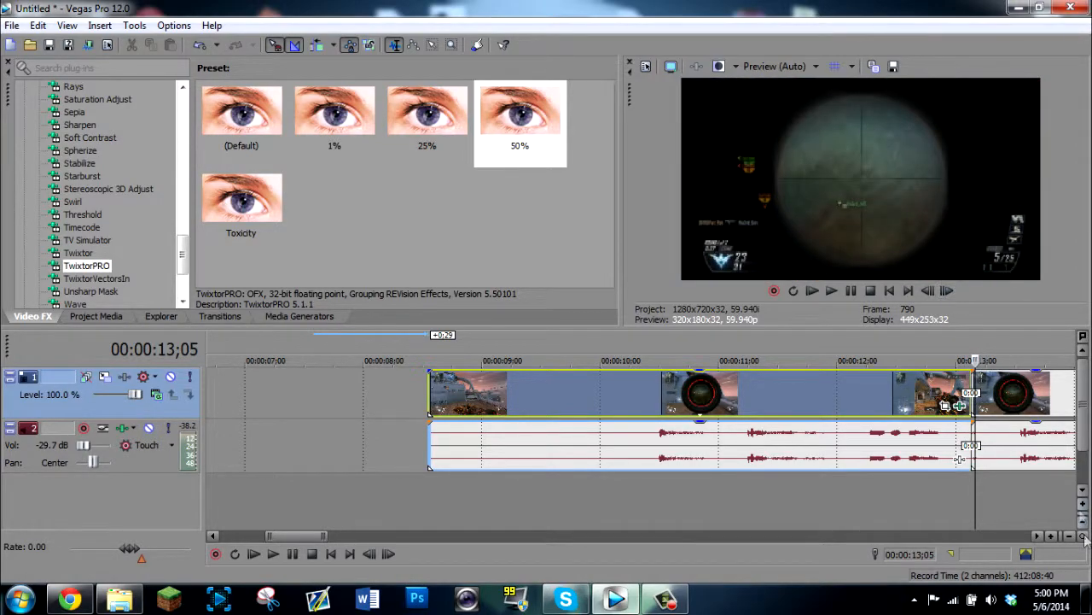
Try lowering the first clip's audio gain to silence, and bring the gain back up.
click(1070, 536)
click(1069, 536)
click(1069, 536)
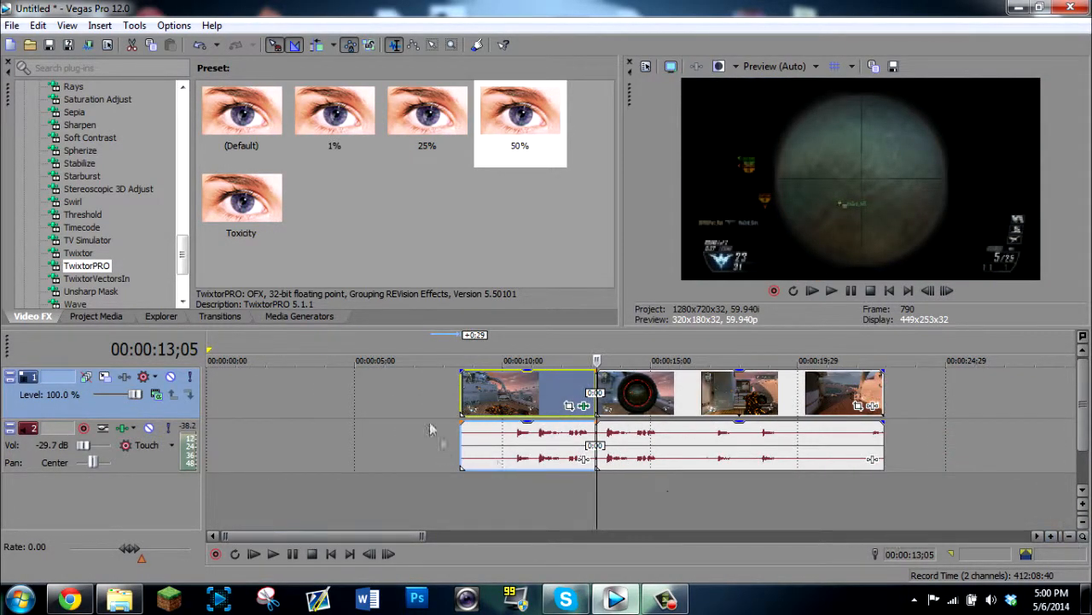
click(515, 399)
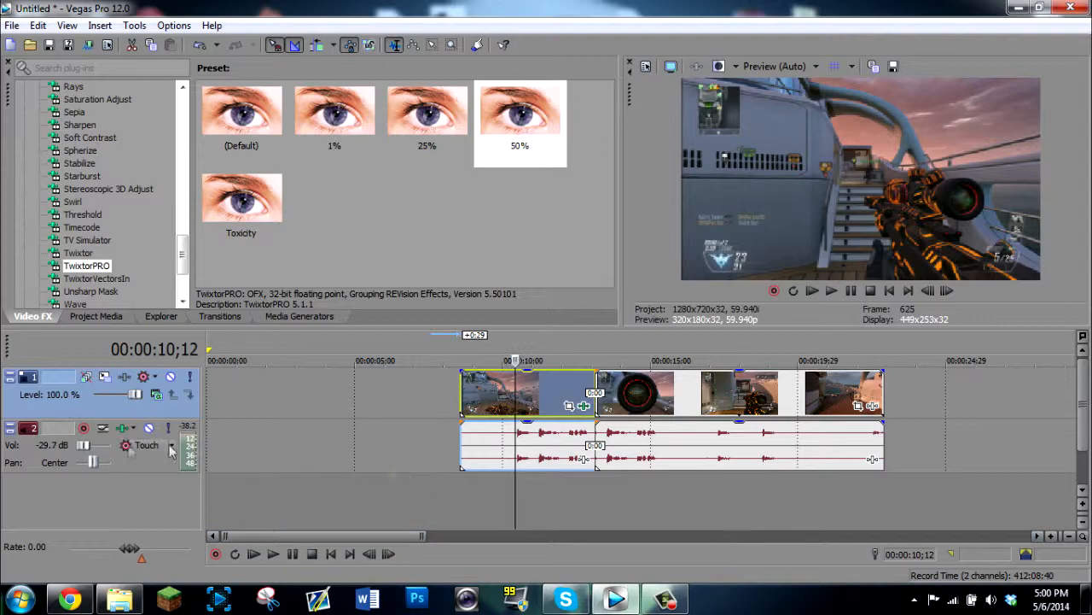
drag(531, 427, 536, 497)
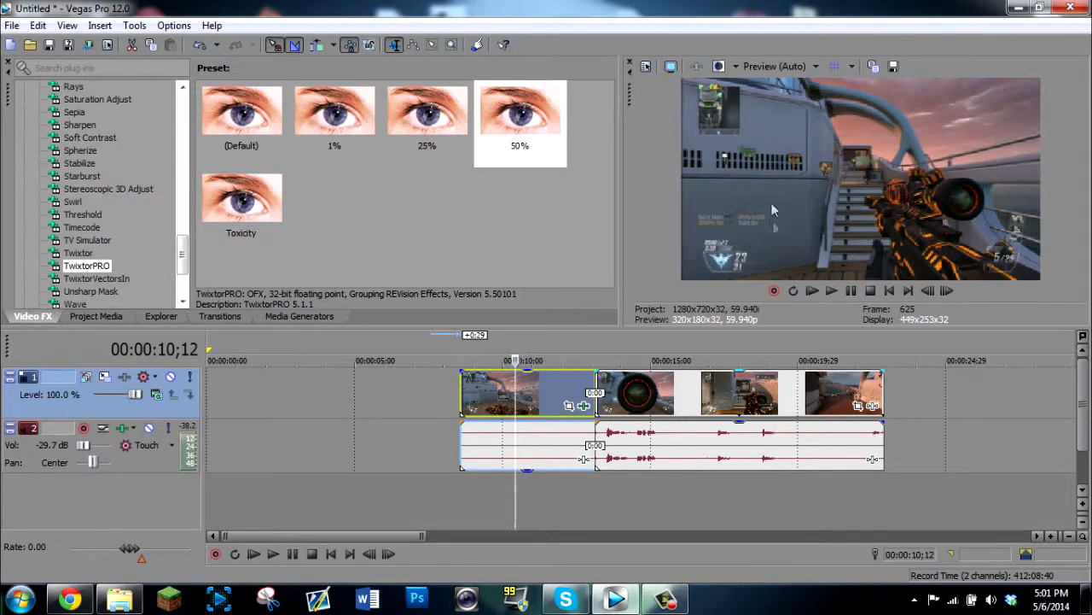
drag(526, 468, 524, 421)
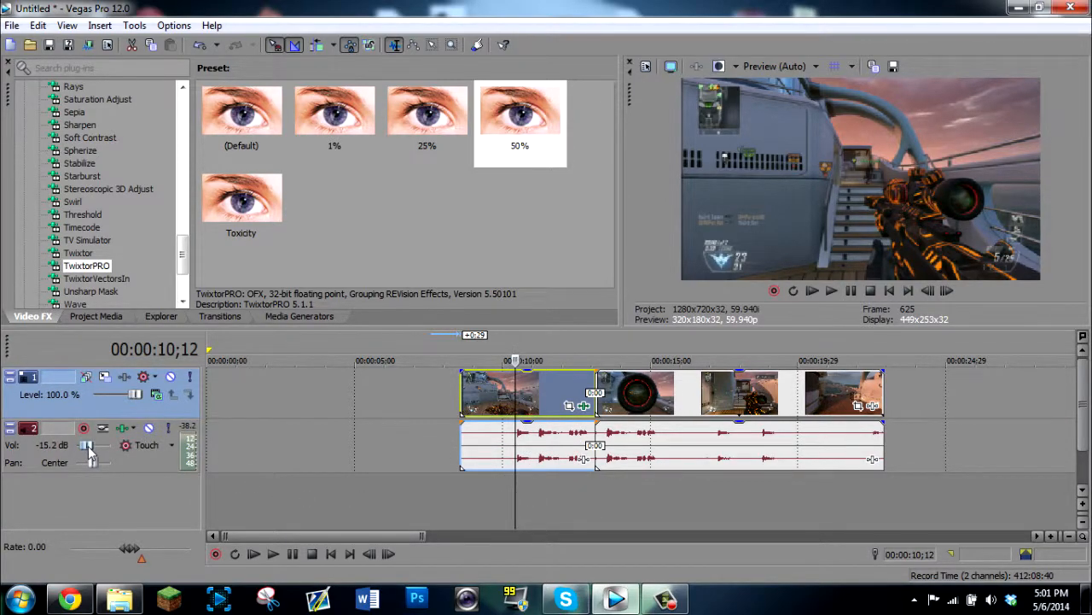
Preview the first clip's sound with the audio track's volume at -15.2 dB, and mute that clip by setting its gain to -Inf. dB.
click(851, 292)
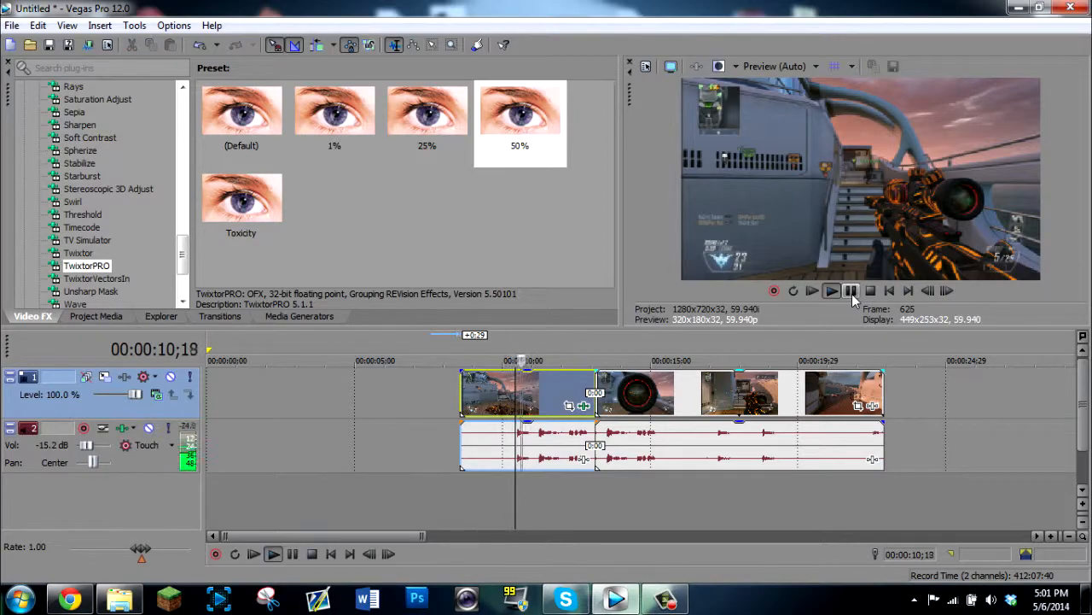
click(851, 292)
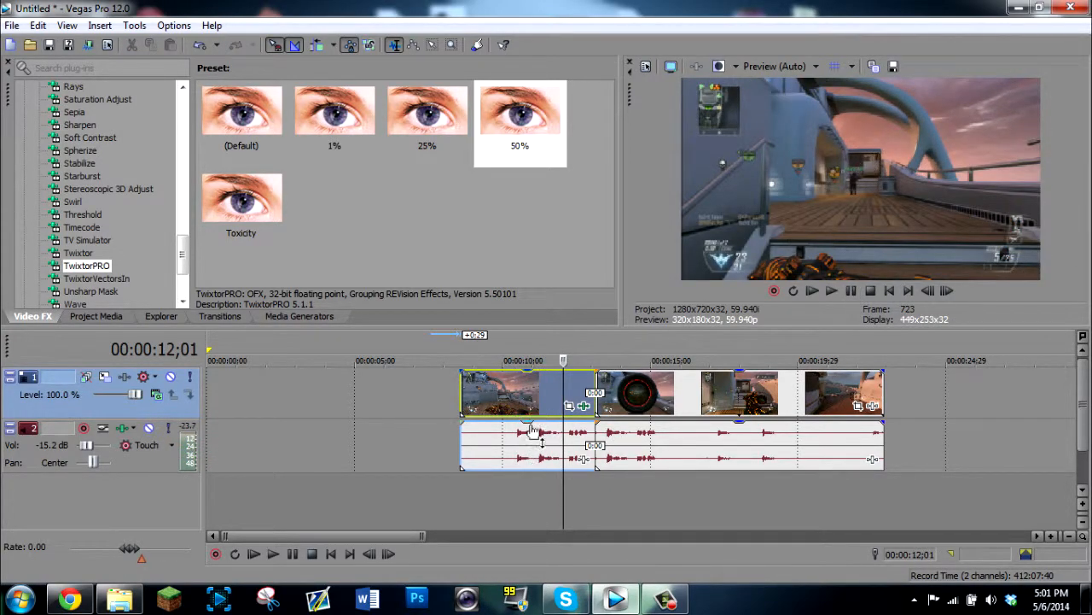
mouse_move(532, 430)
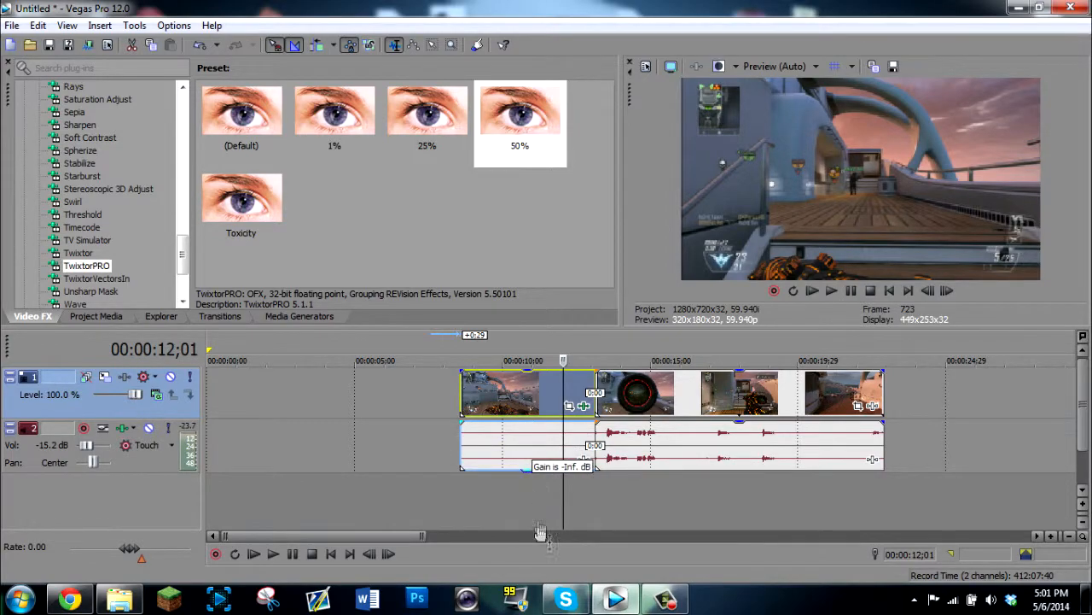
click(485, 441)
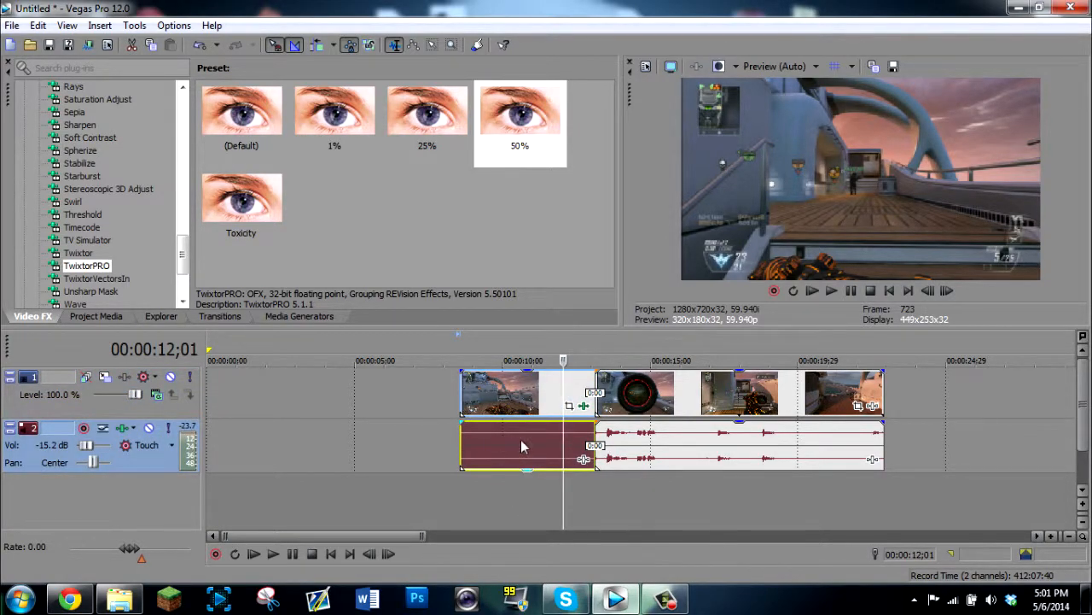
Move the first clip to the start of the timeline and place the second clip directly after it.
click(498, 398)
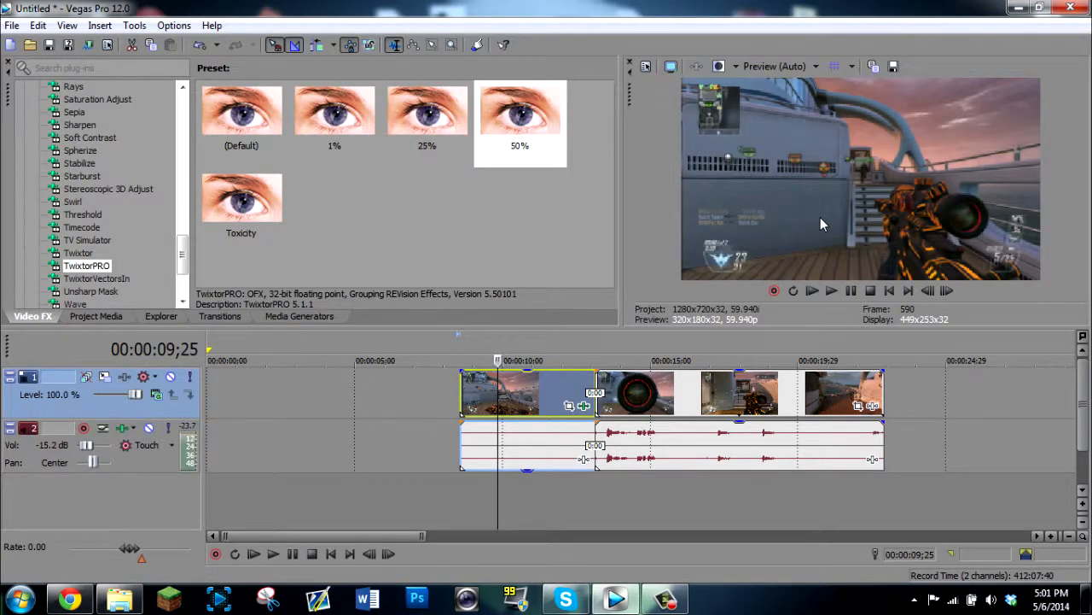
drag(483, 411, 228, 411)
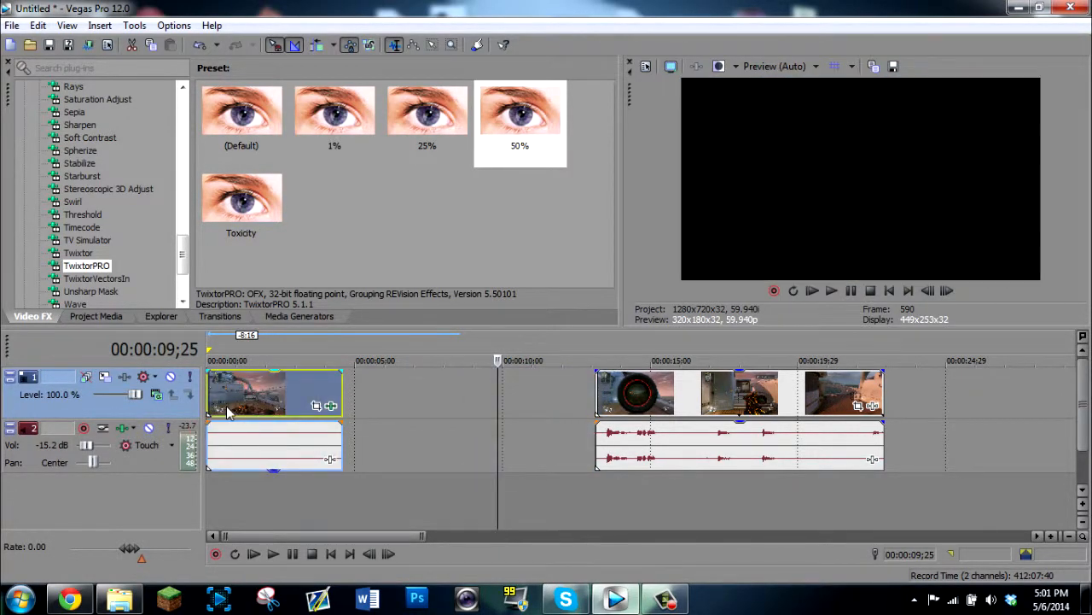
drag(632, 401, 380, 401)
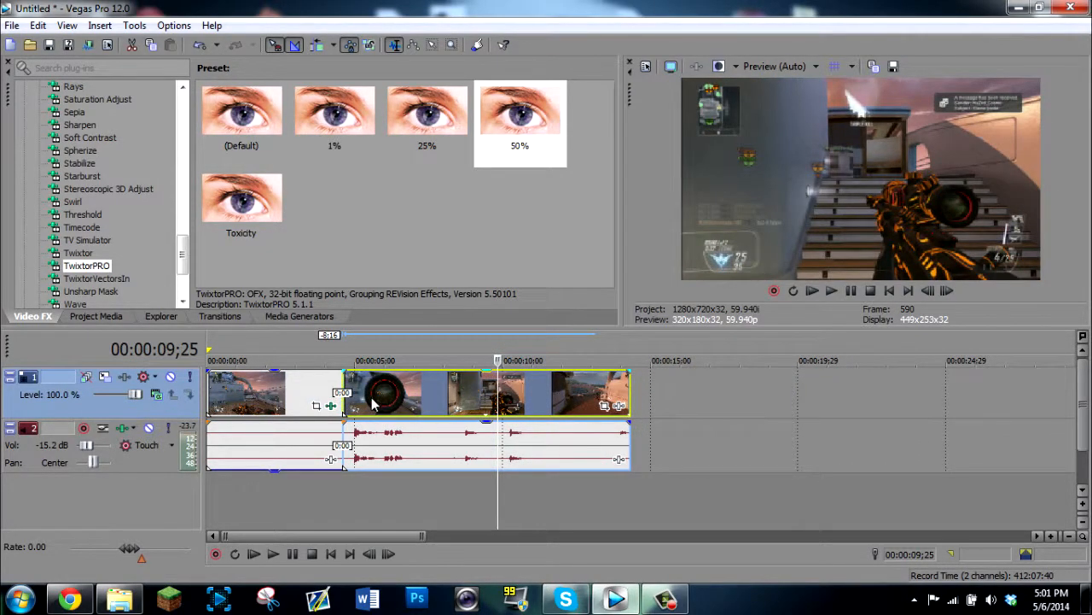
Step frame by frame through the start of the second clip, from about 00:00:05;03 to 00:00:05;08, to examine the scope-out movement.
click(372, 404)
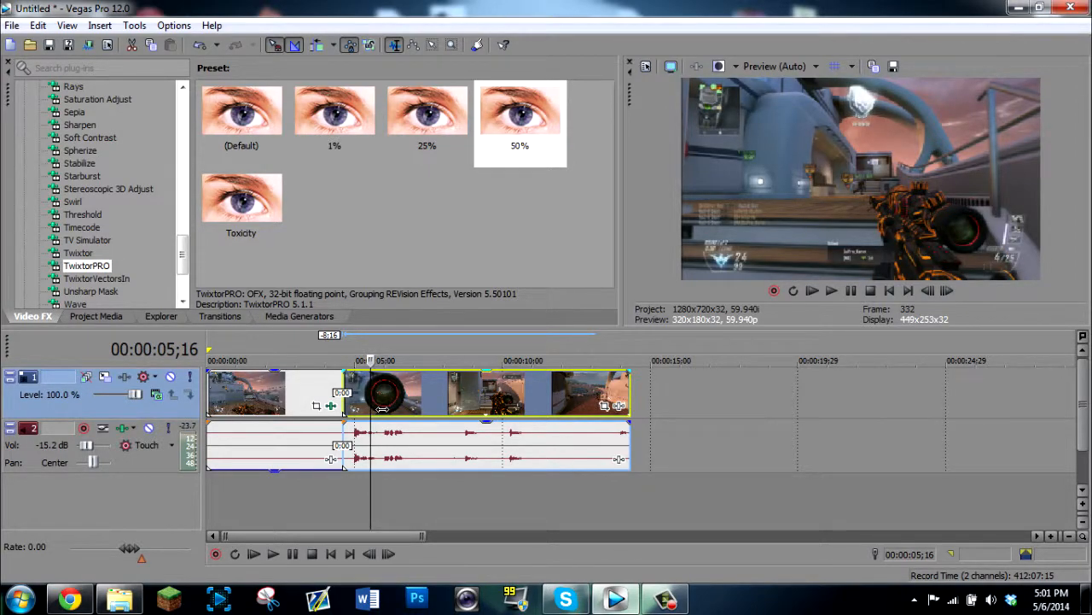
click(357, 393)
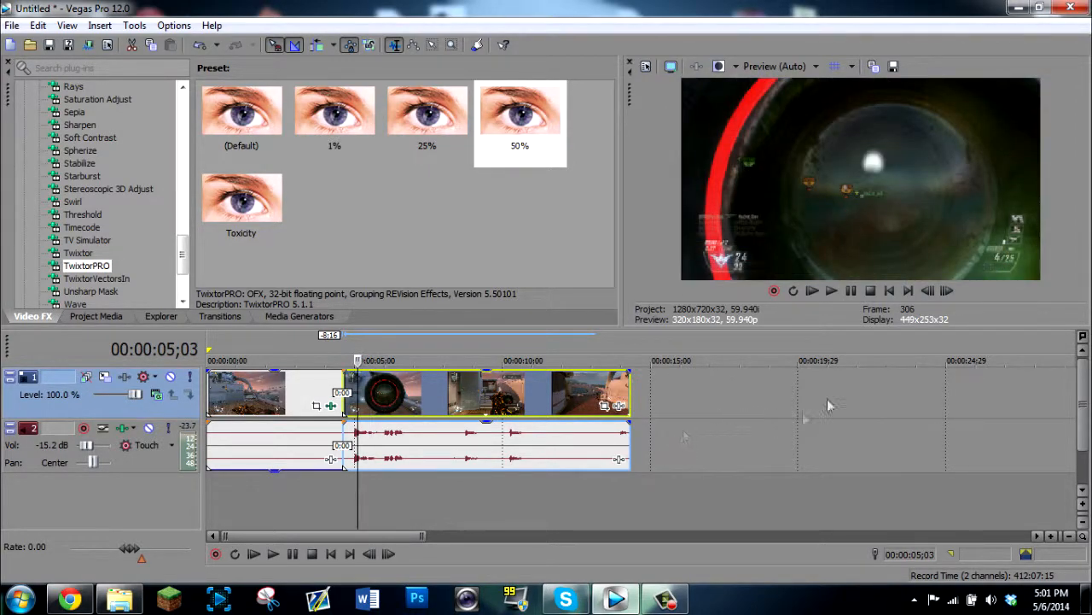
click(947, 291)
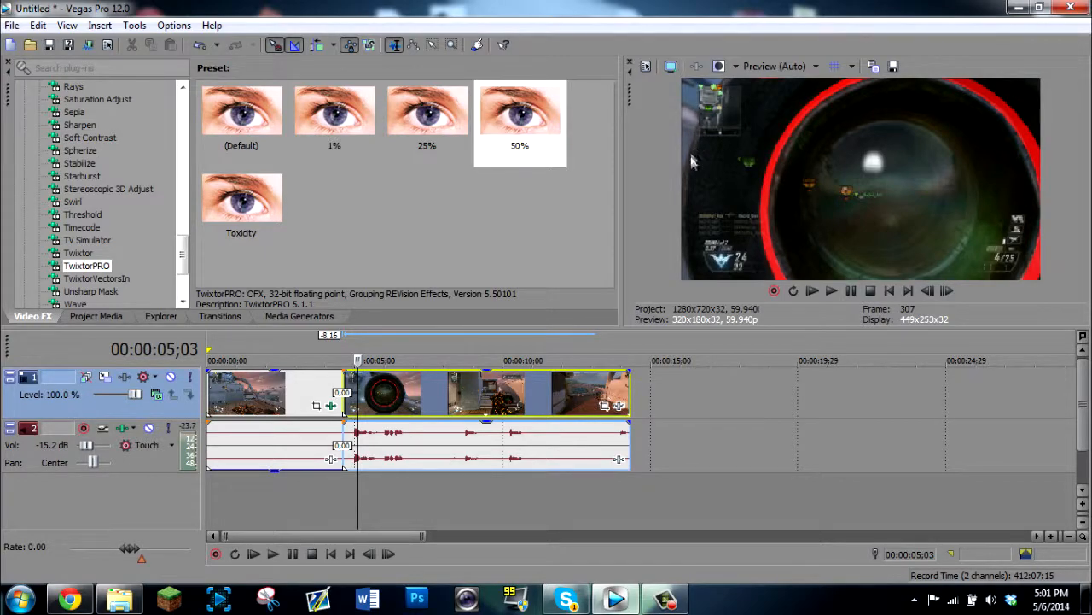
click(949, 290)
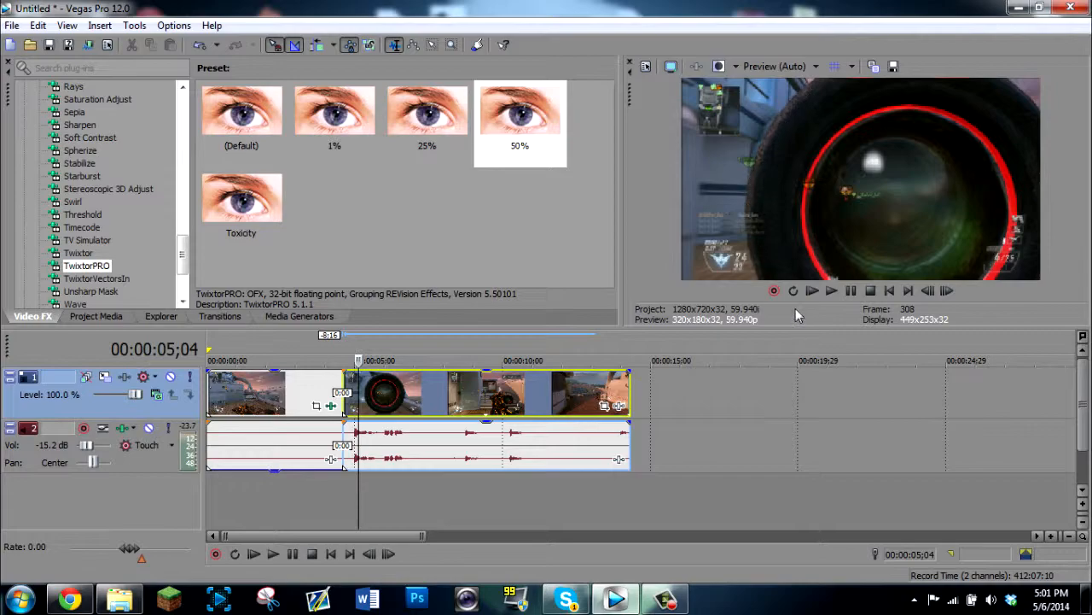
click(331, 128)
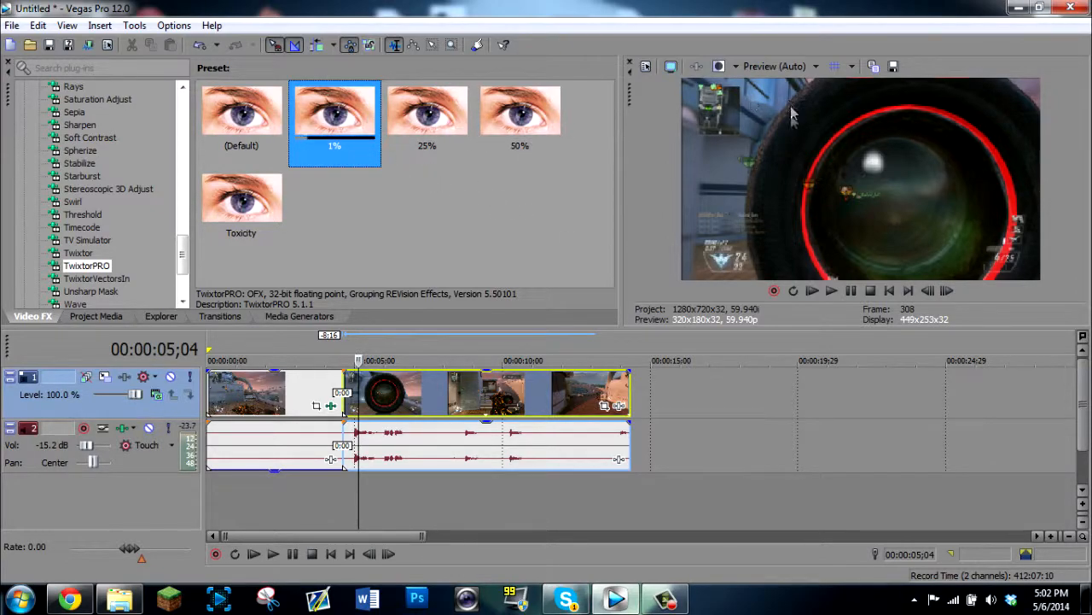
click(946, 291)
click(947, 291)
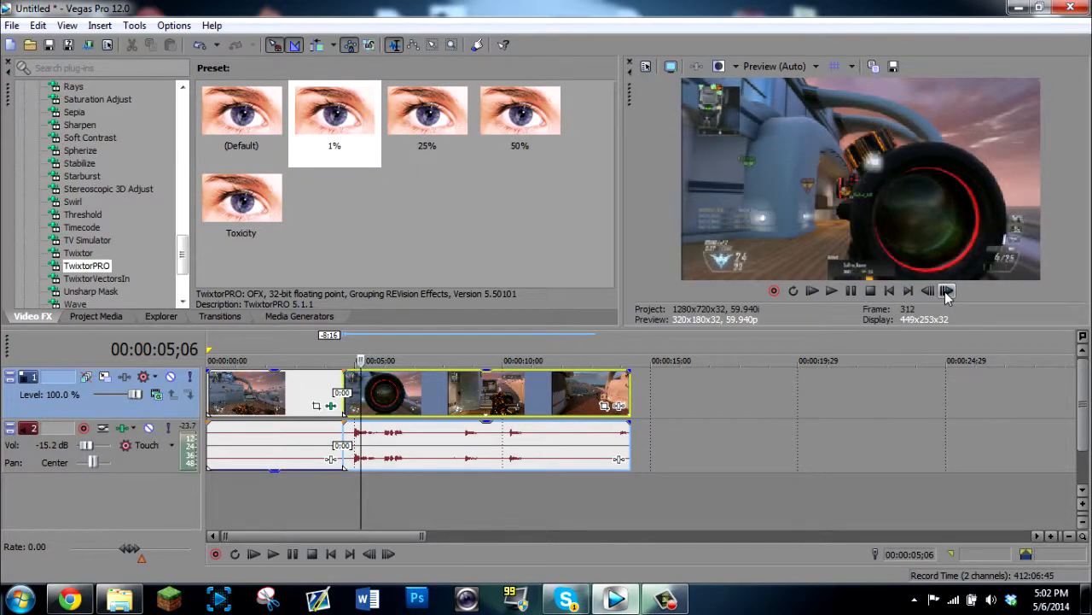
click(947, 291)
click(947, 291)
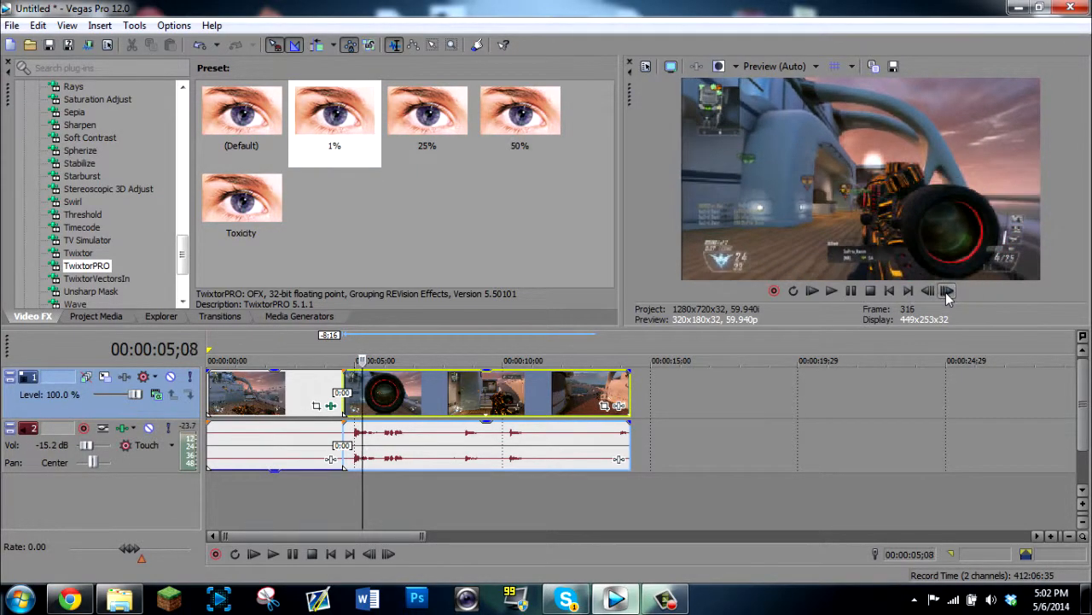
Go back to 00:00:05;06 and split the second clip at that frame.
click(937, 291)
click(936, 291)
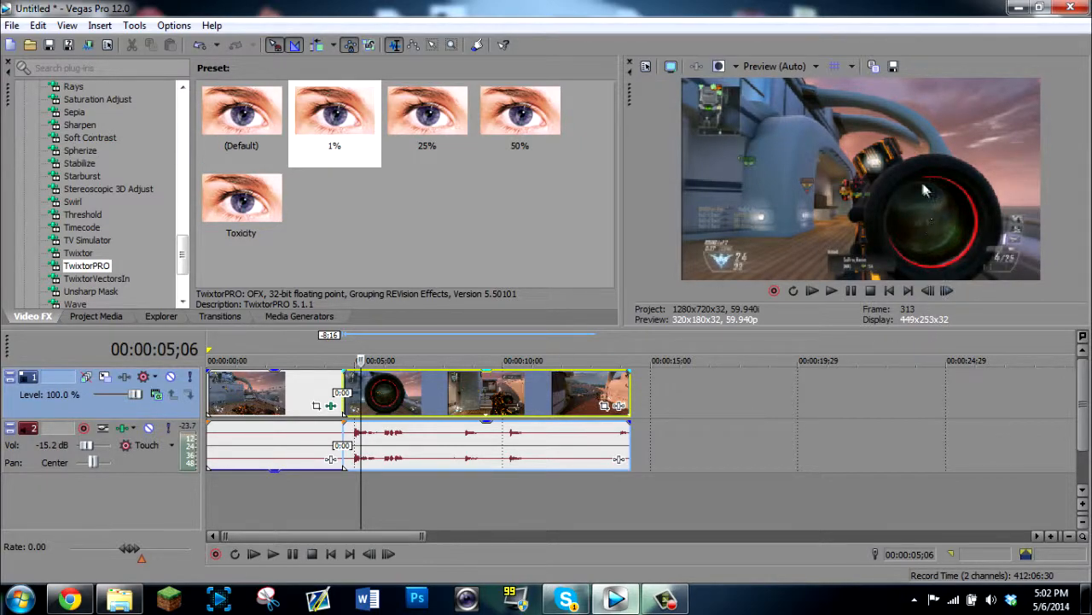
click(947, 290)
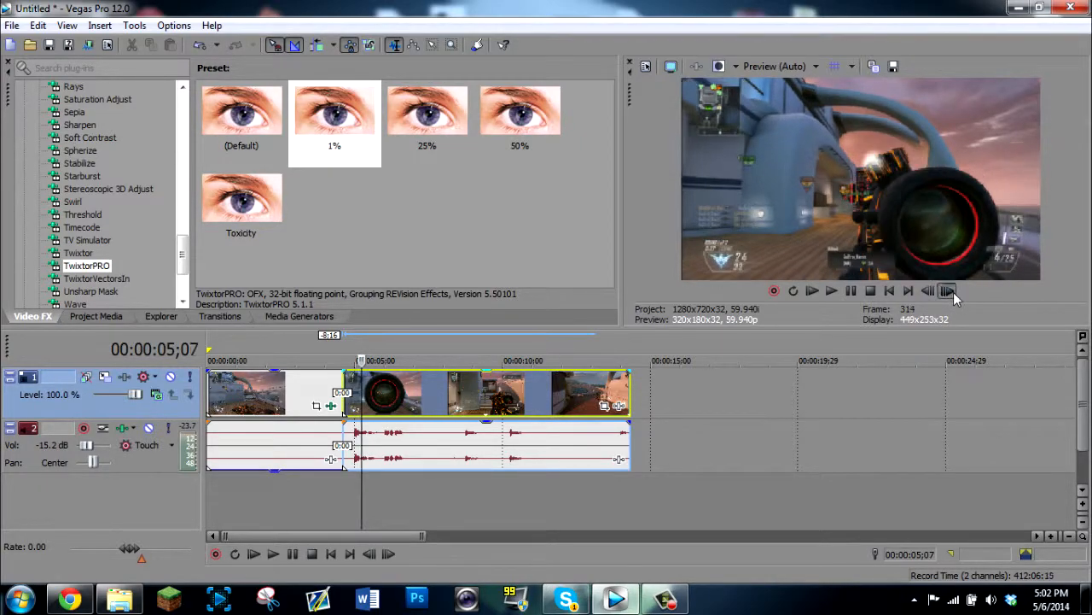
click(928, 291)
drag(366, 163, 339, 145)
drag(353, 189, 369, 393)
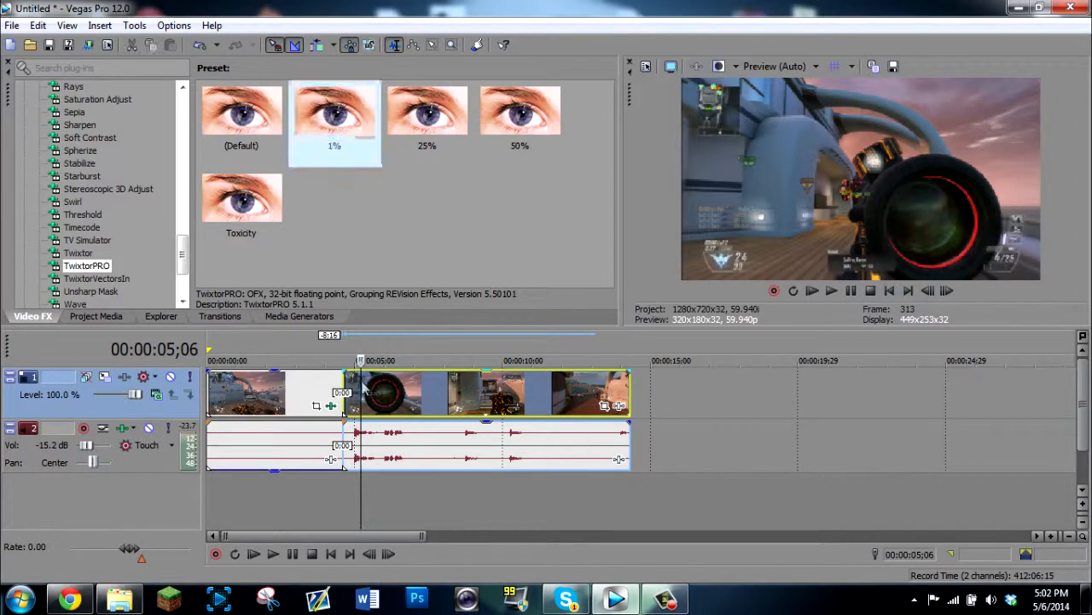
right_click(365, 393)
click(407, 335)
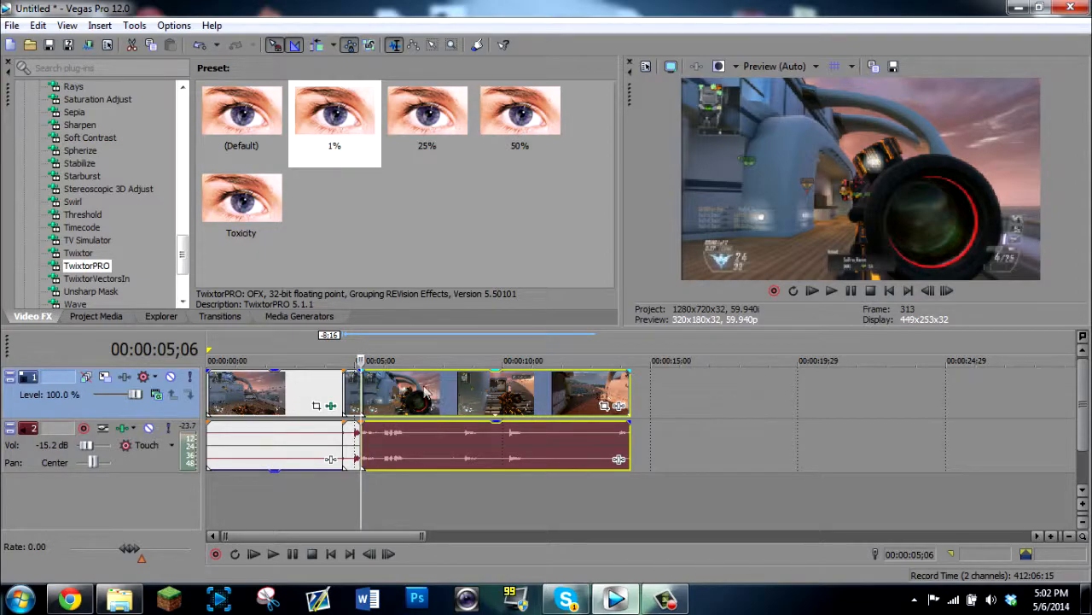
Apply the TwixtorPRO 1% preset to the clip after the split and scrub through its beginning to check the slowdown.
drag(341, 173, 402, 388)
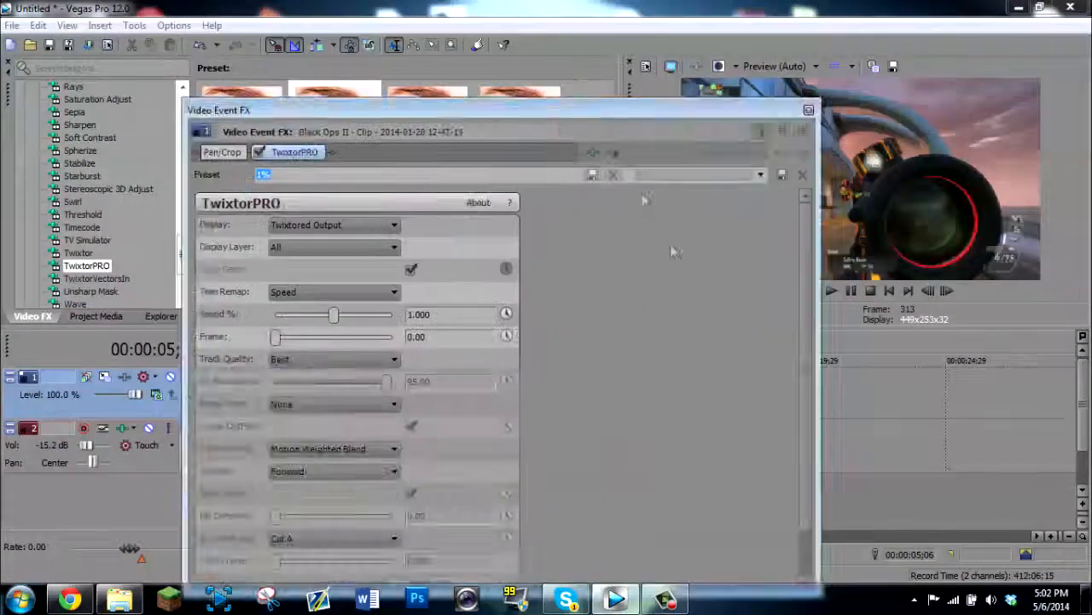
drag(670, 244, 767, 469)
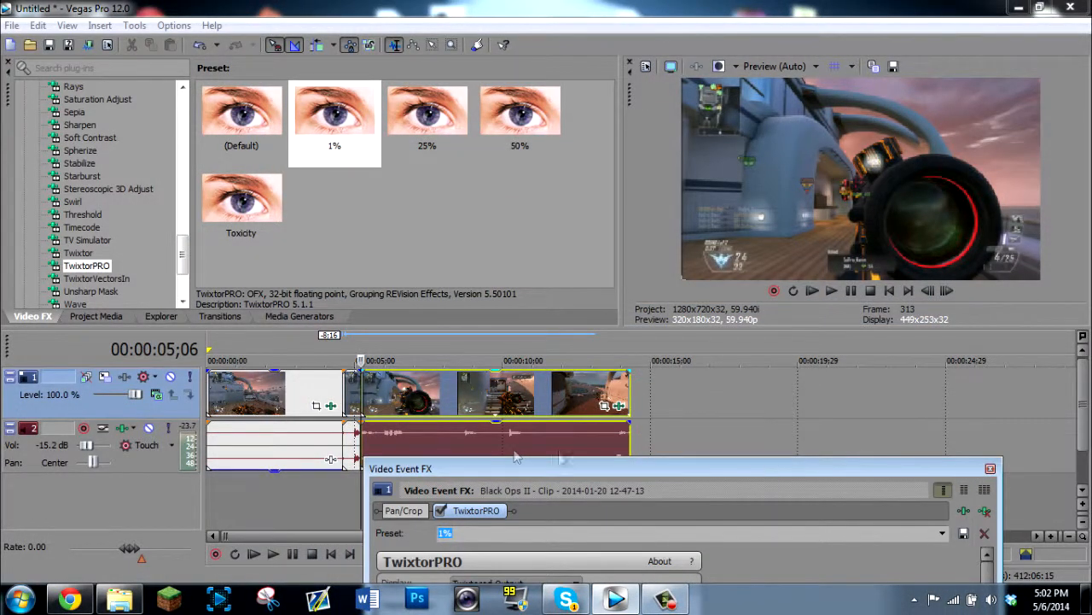
click(369, 399)
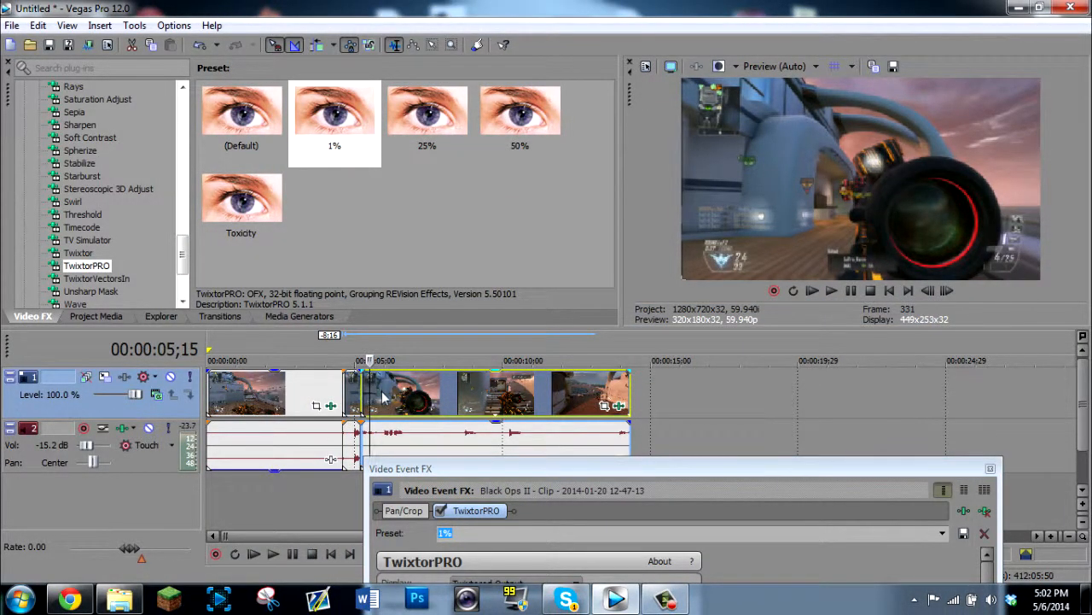
click(440, 398)
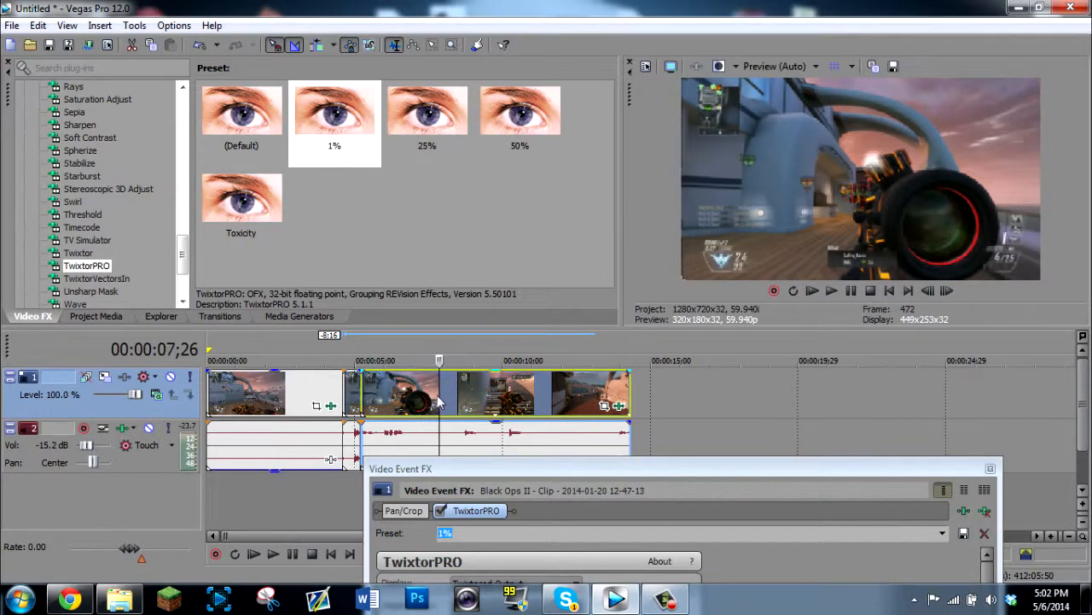
click(360, 398)
Scrub through the rest of the slowed clip, trim its end to 00:00:11;24 and give its video a fade-out of about one second.
click(488, 398)
click(539, 403)
click(574, 405)
click(616, 398)
click(556, 392)
drag(642, 405, 530, 375)
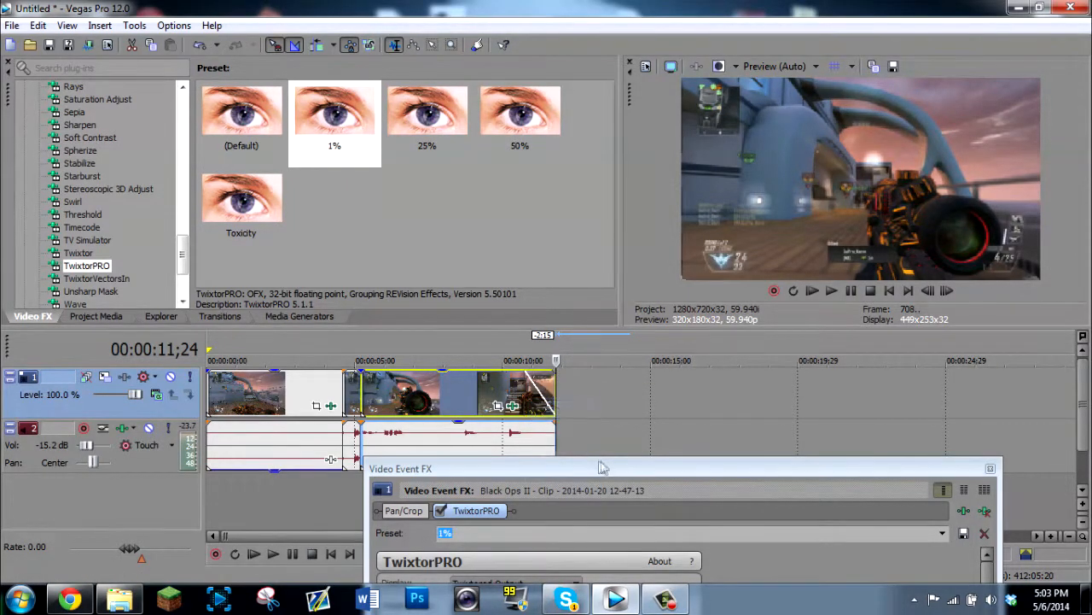
Close the effect settings and mute the slowed clip's audio by lowering its gain to silence.
drag(606, 465, 443, 122)
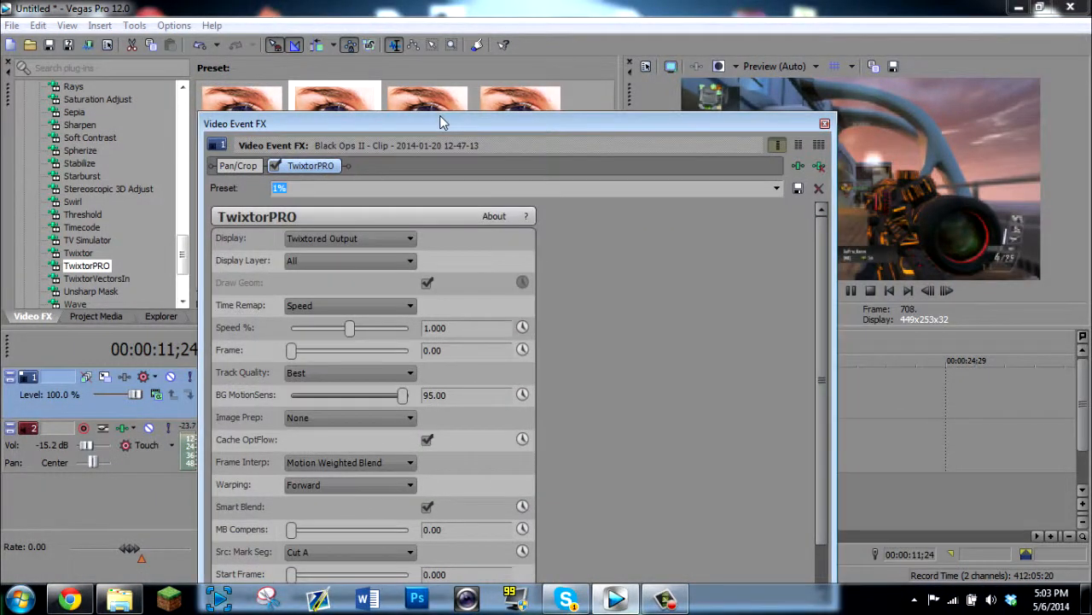
click(824, 124)
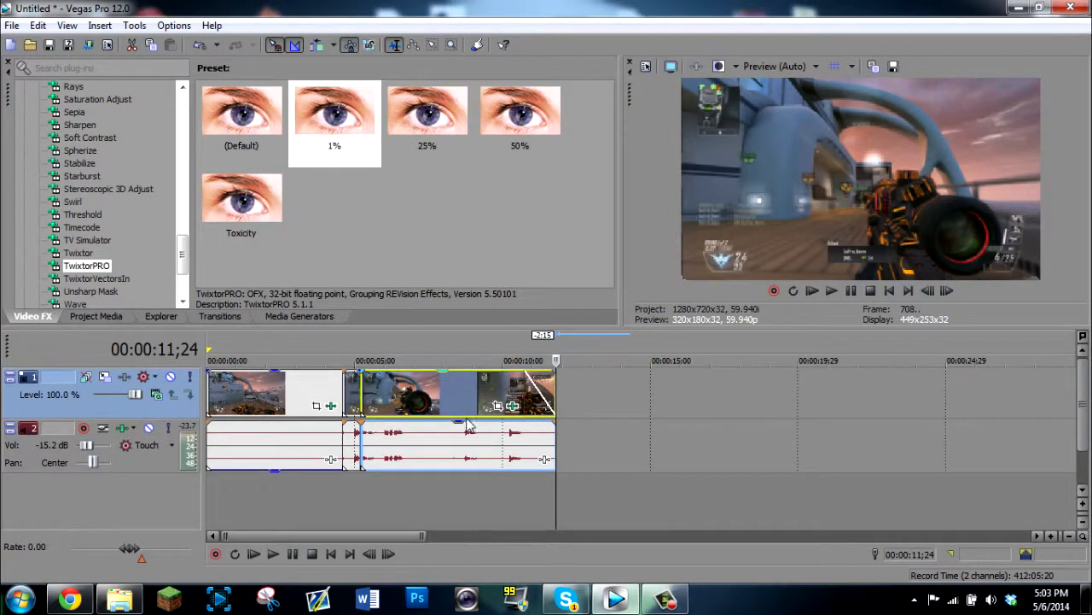
drag(459, 431, 499, 509)
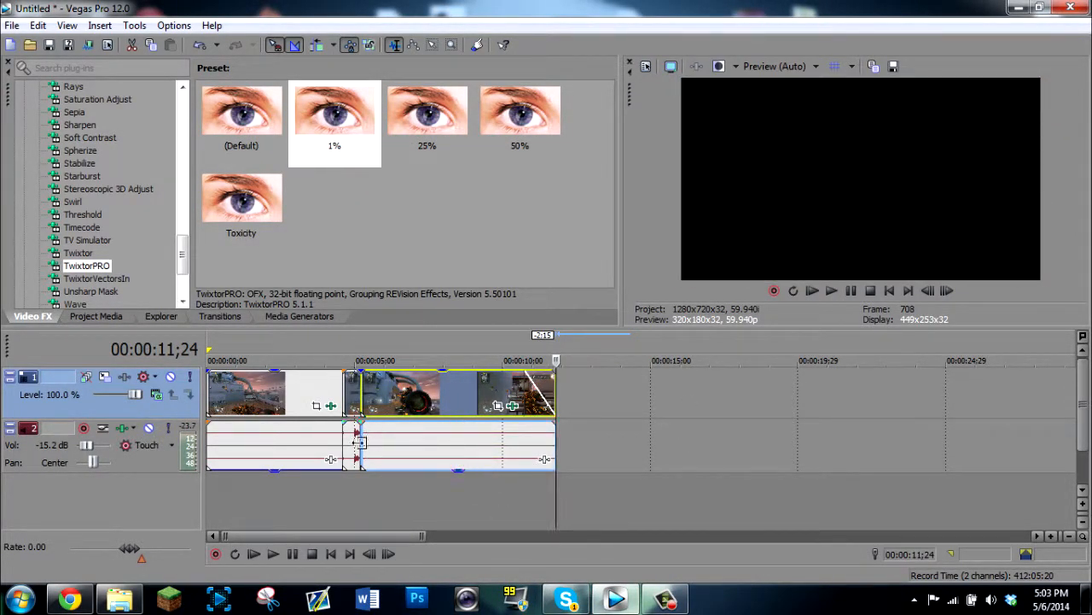
Play the timeline from the short middle clip at 00:00:04;26 into the slowed clip and pause at about 00:00:07;09.
click(351, 438)
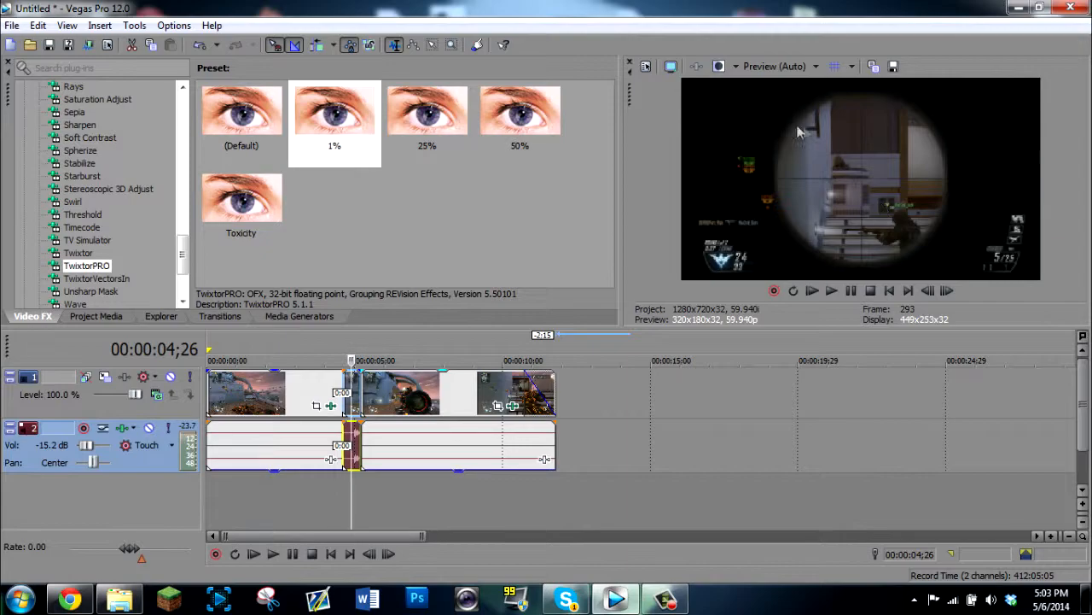
click(832, 291)
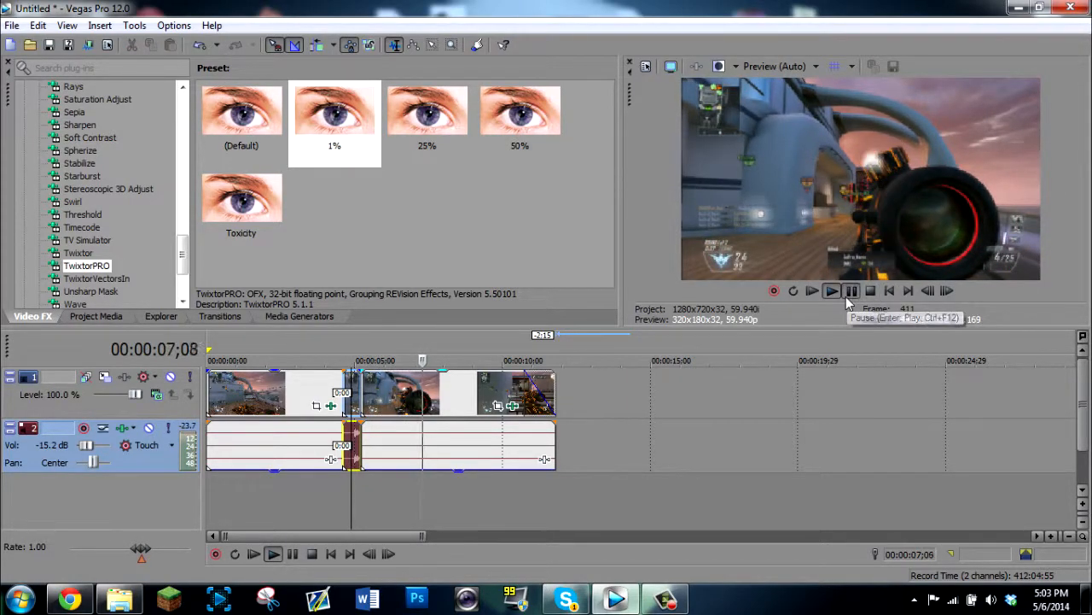
click(851, 291)
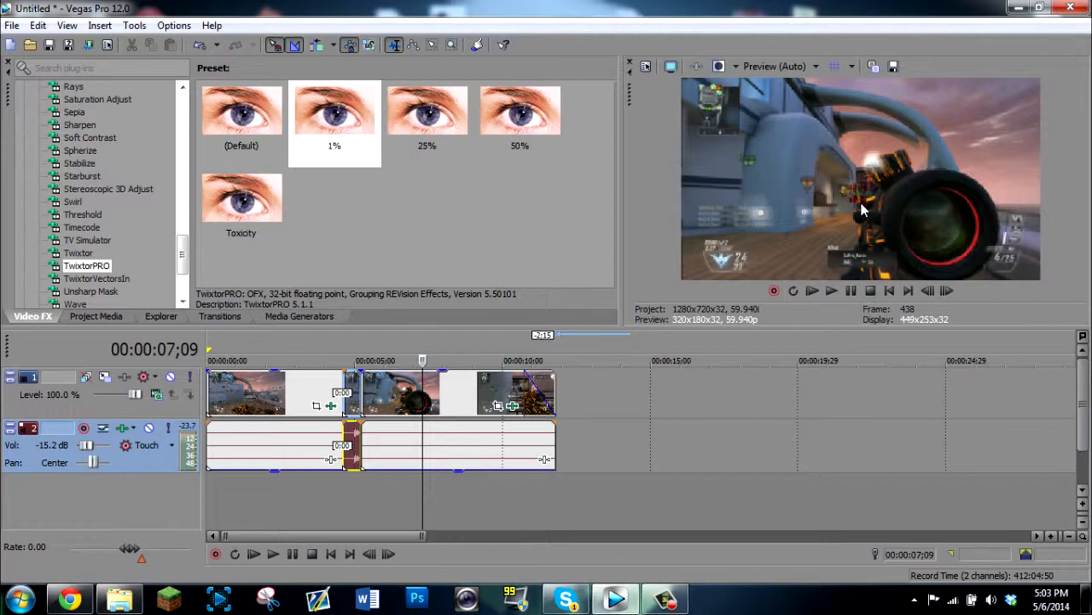
Switch the video preview quality to Draft (Quarter) and play the slowed clip from 00:00:06;11 to compare playback.
click(783, 69)
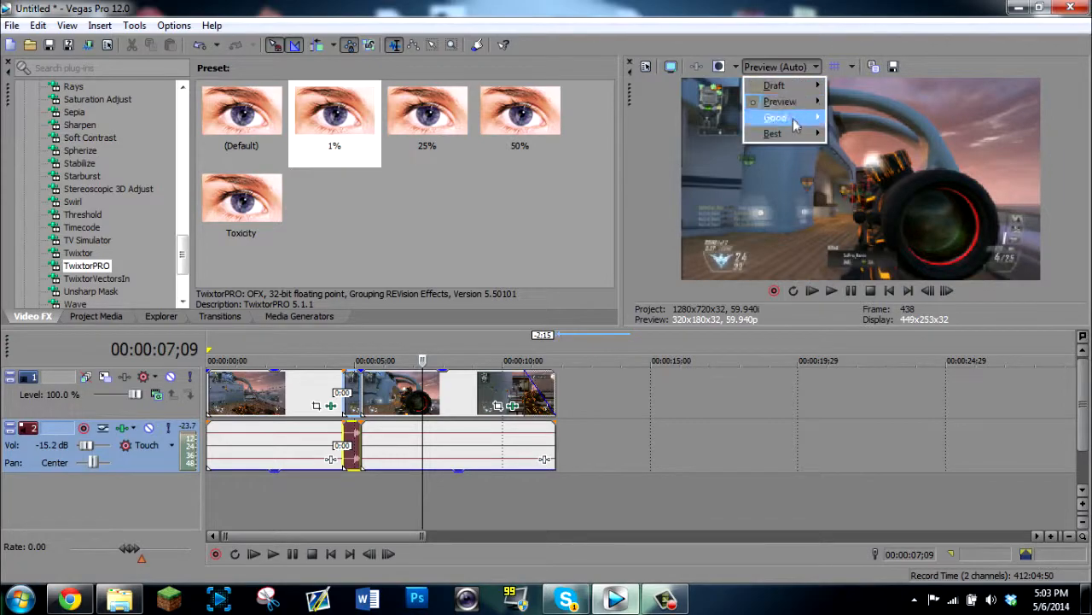
mouse_move(794, 87)
click(858, 135)
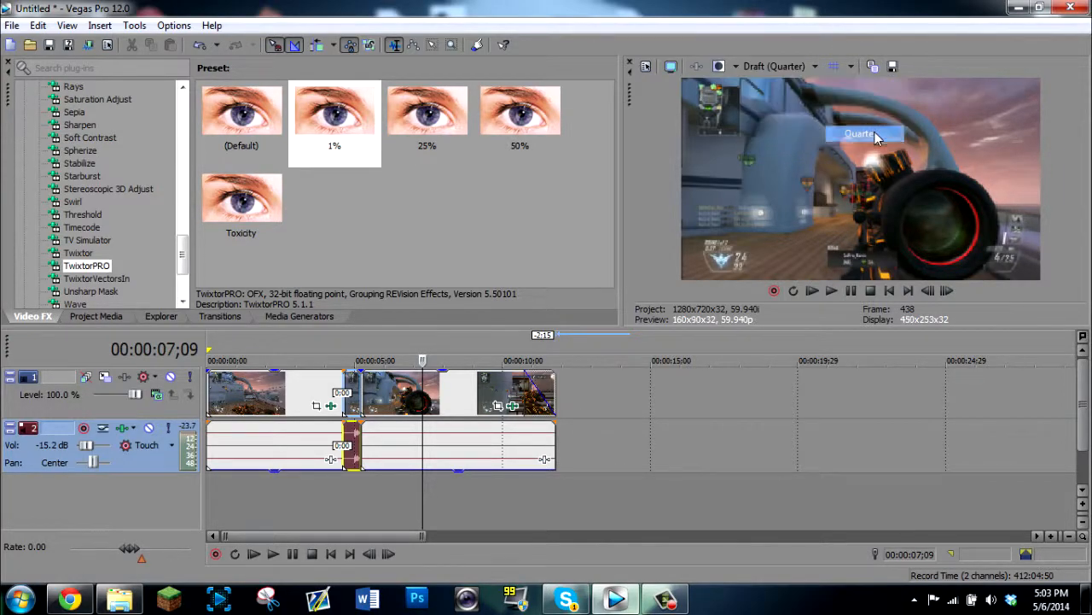
click(396, 413)
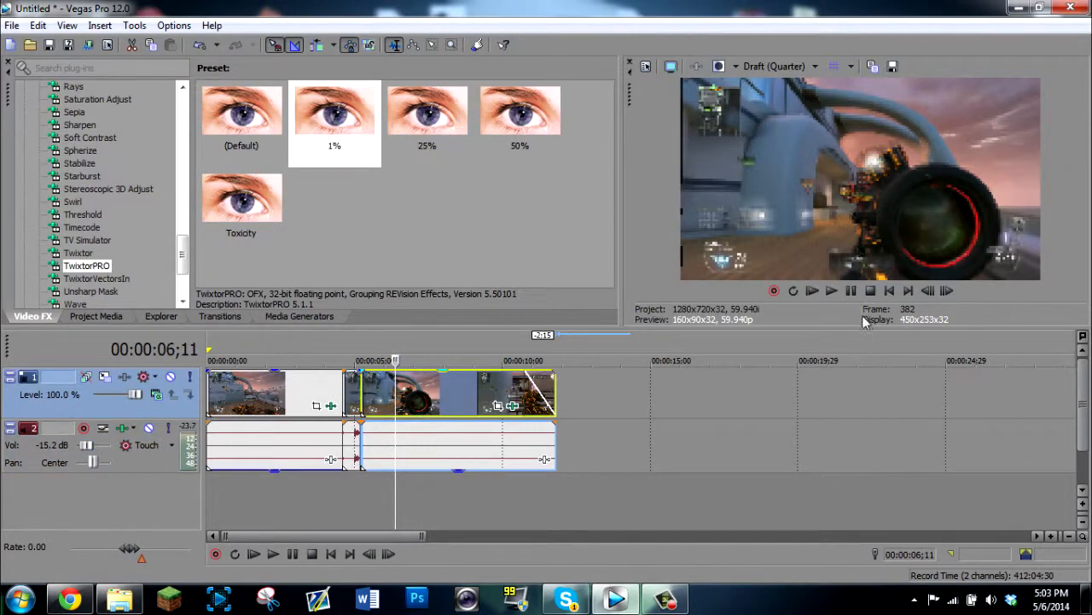
click(831, 291)
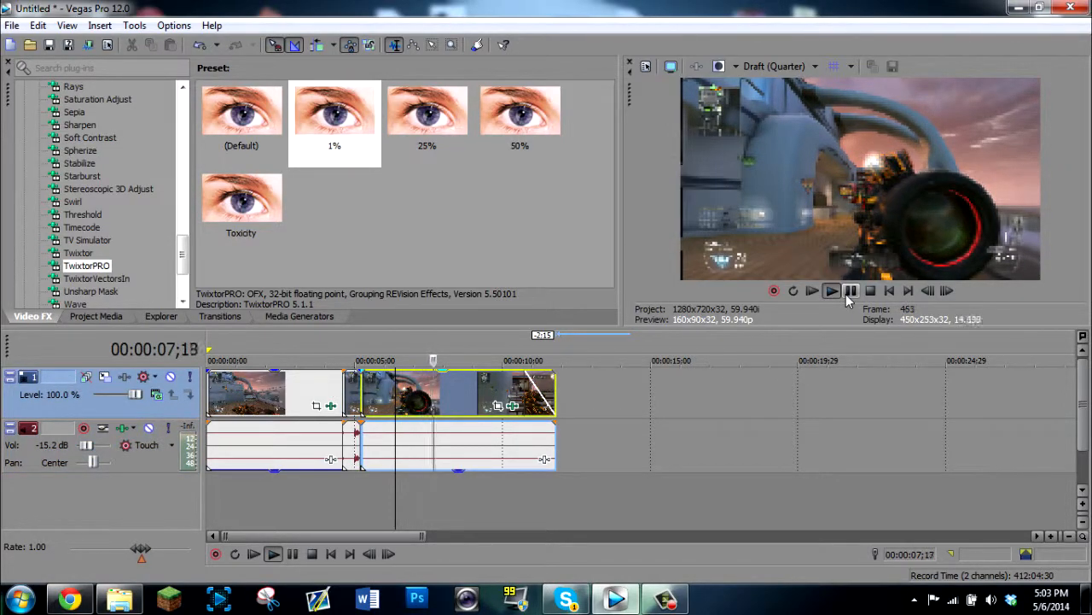
click(851, 291)
Set the video preview quality back to Preview (Auto).
click(775, 66)
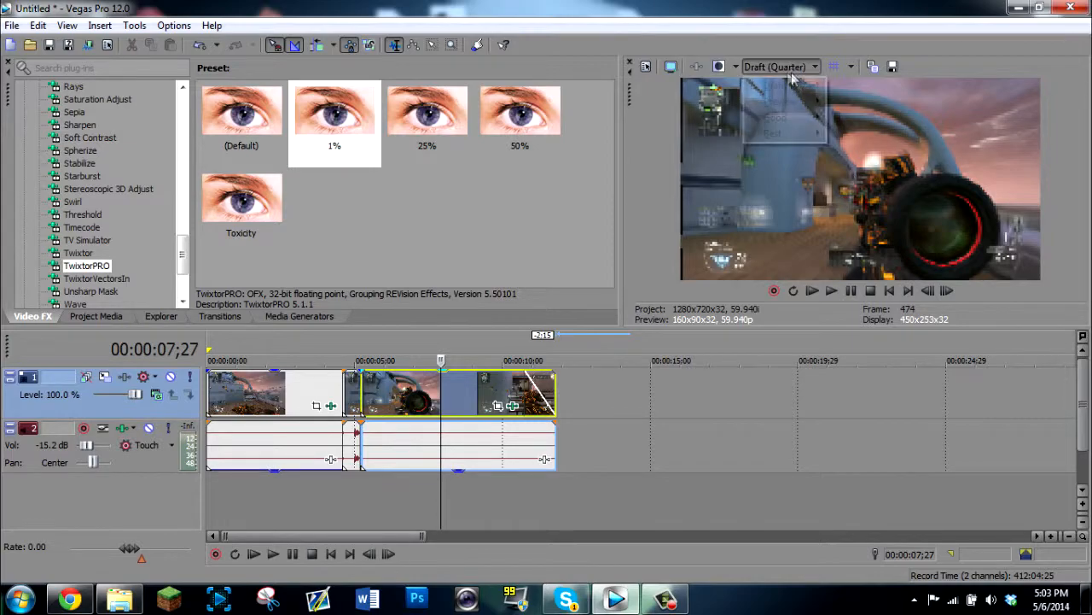
mouse_move(799, 104)
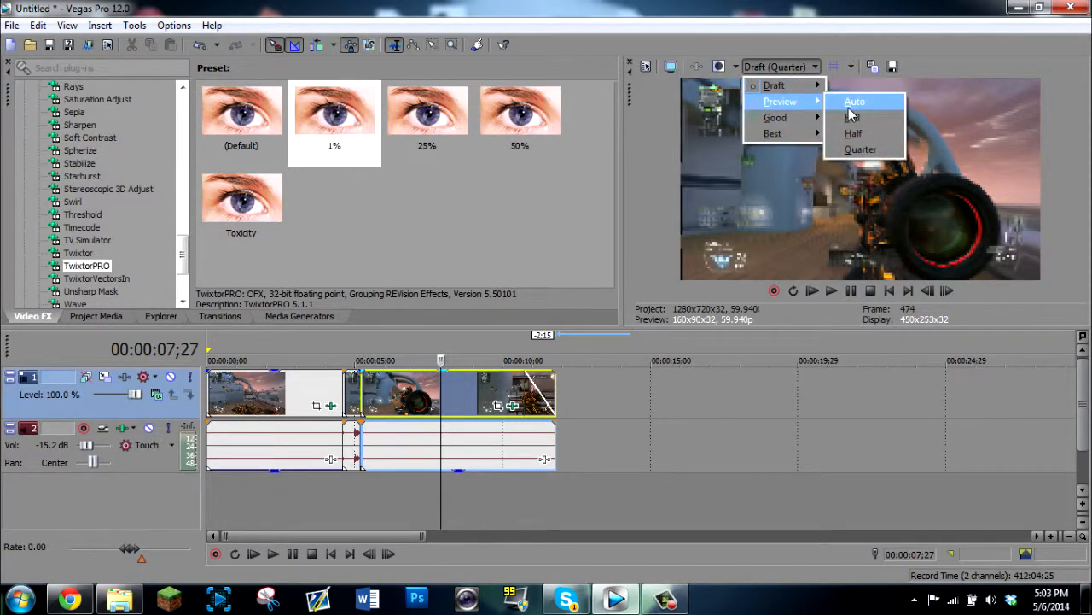
click(851, 118)
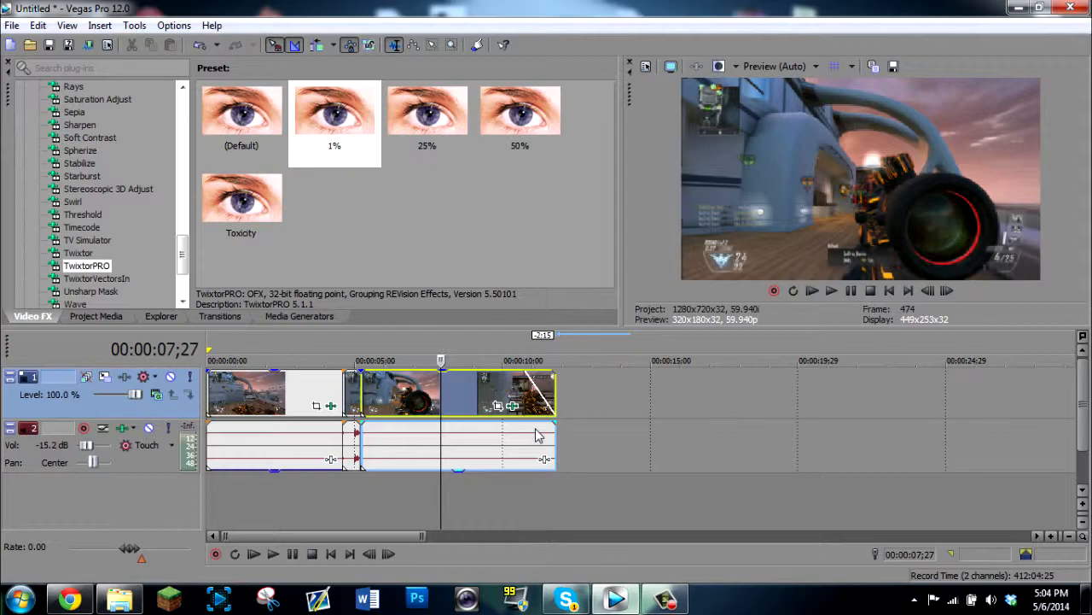
Check the three clips along the timeline and raise the audio track's volume to -7.3 dB.
click(398, 405)
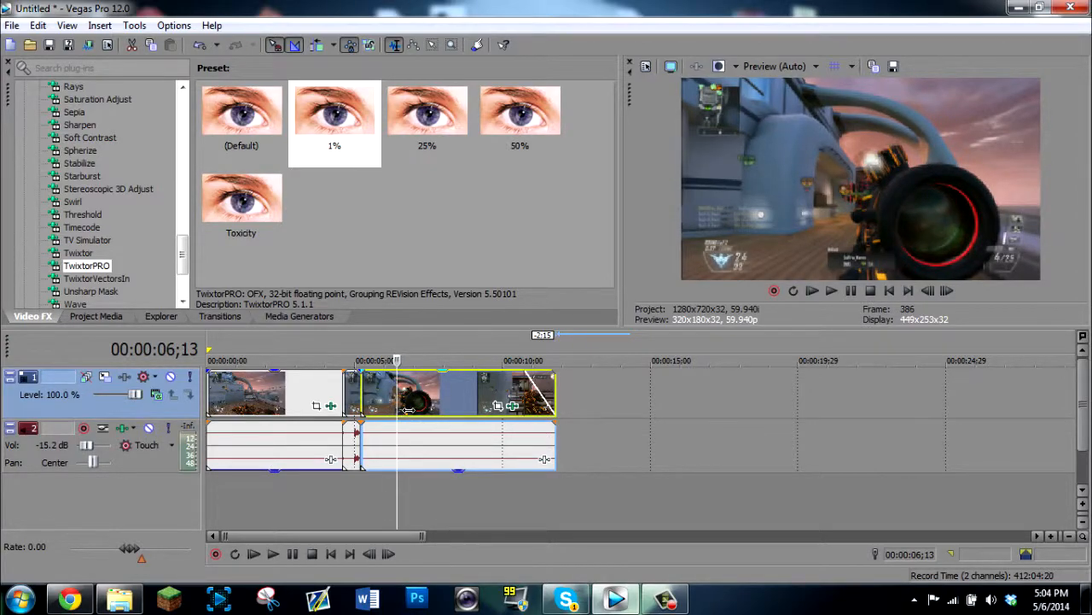
click(216, 406)
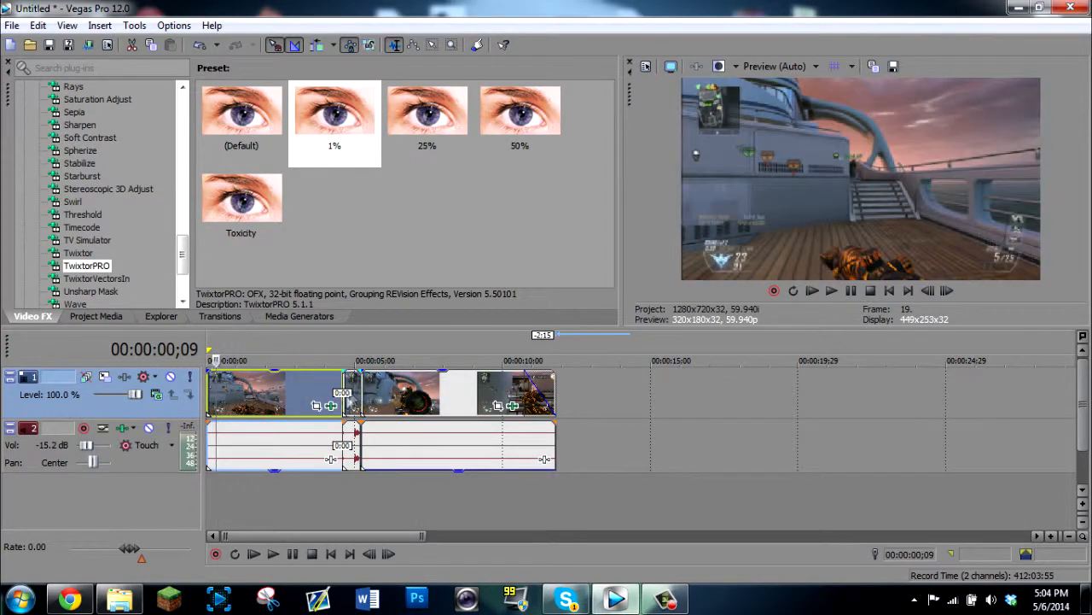
click(353, 397)
click(419, 420)
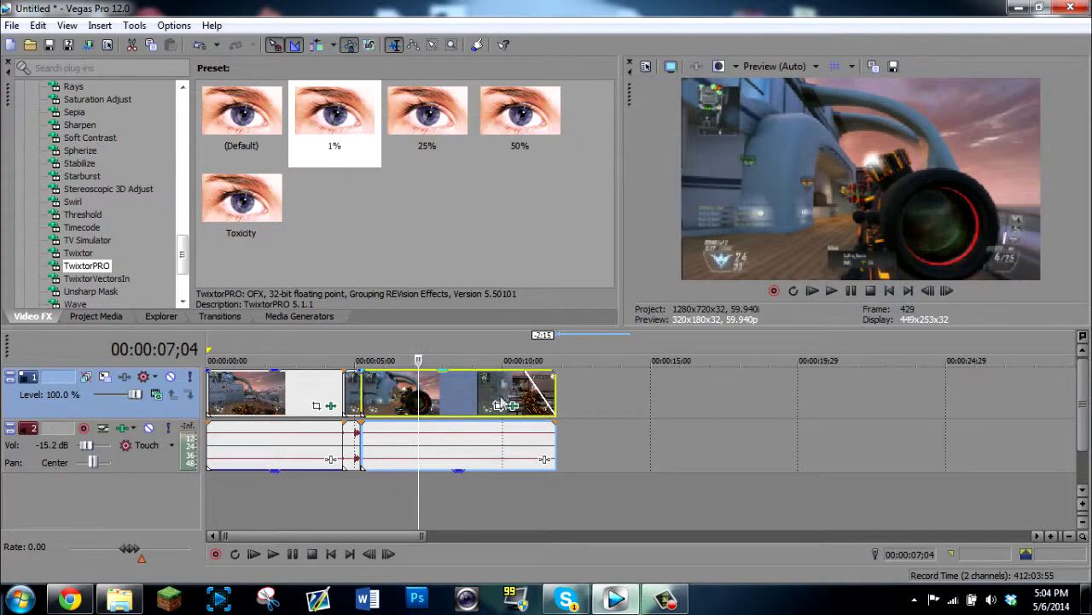
drag(86, 444, 90, 444)
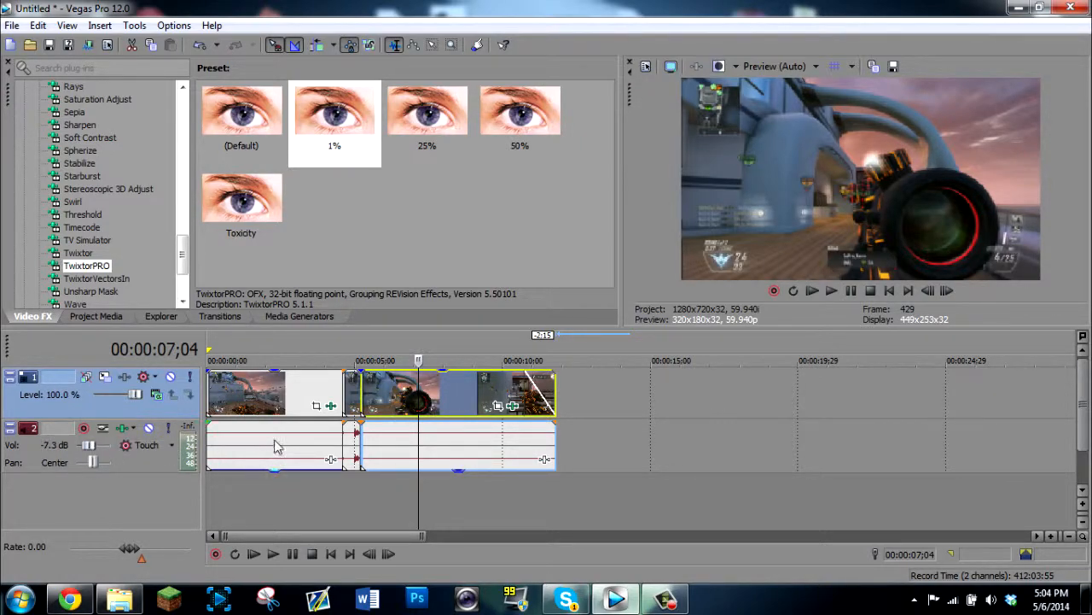